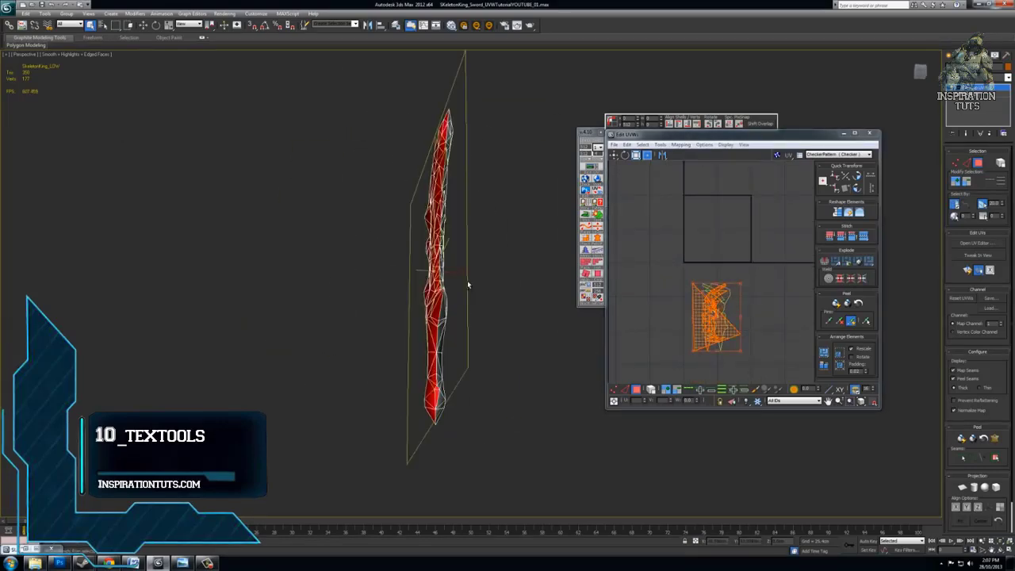
- Flatten the sword's UVs into one island and orbit to inspect the checker mapping
alt+middle_drag(466, 284, 407, 217)
click(586, 219)
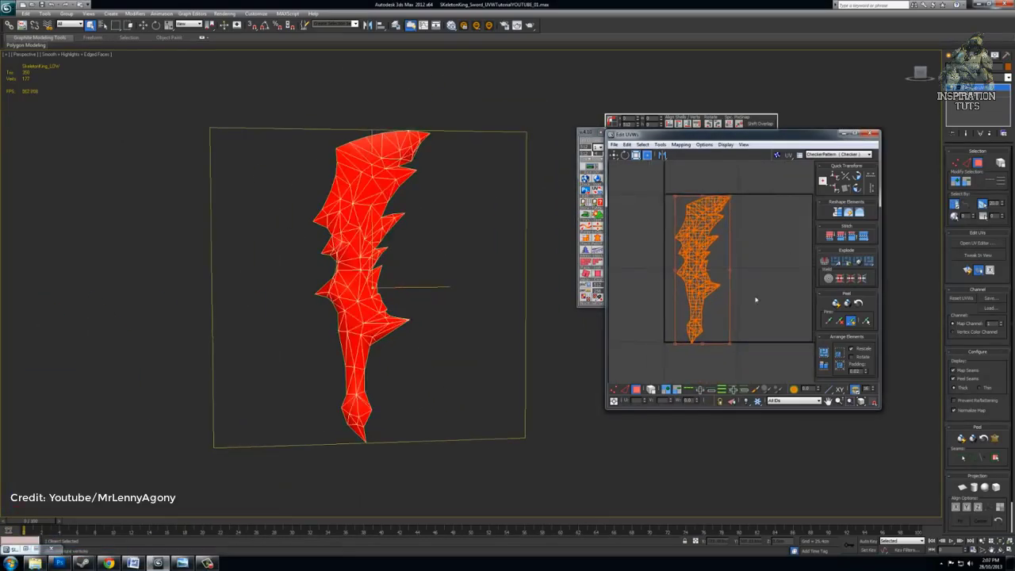
middle_drag(755, 300, 737, 295)
alt+middle_drag(412, 261, 392, 253)
alt+middle_drag(492, 294, 444, 299)
middle_drag(761, 314, 756, 311)
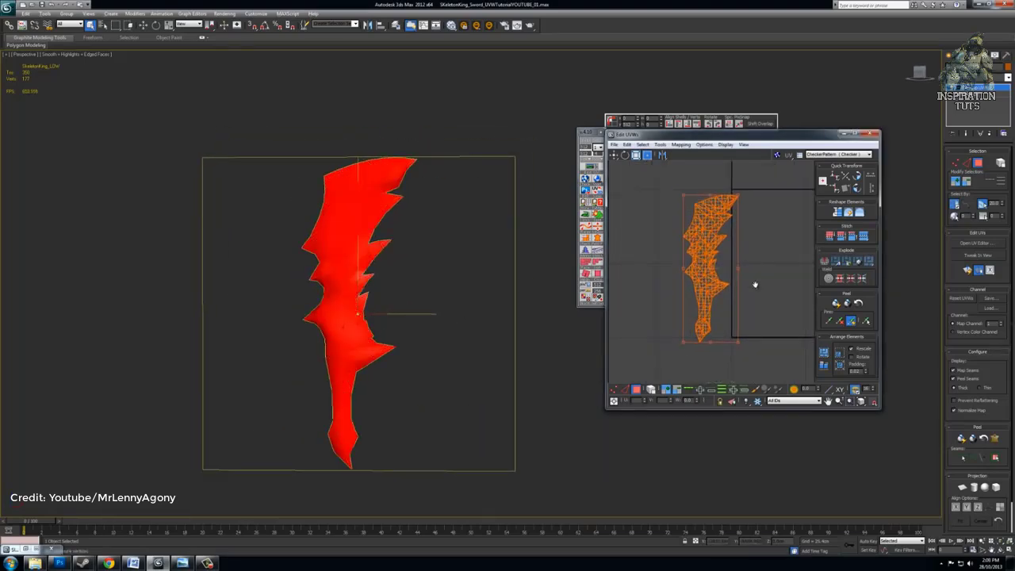
mouse_move(444, 278)
alt+middle_down()
mouse_move(475, 273)
mouse_move(429, 267)
alt+middle_up()
scroll(428, 267, up, 3)
- Enlarge the Edit UVWs window for a bigger UV editing area
middle_drag(740, 263, 693, 227)
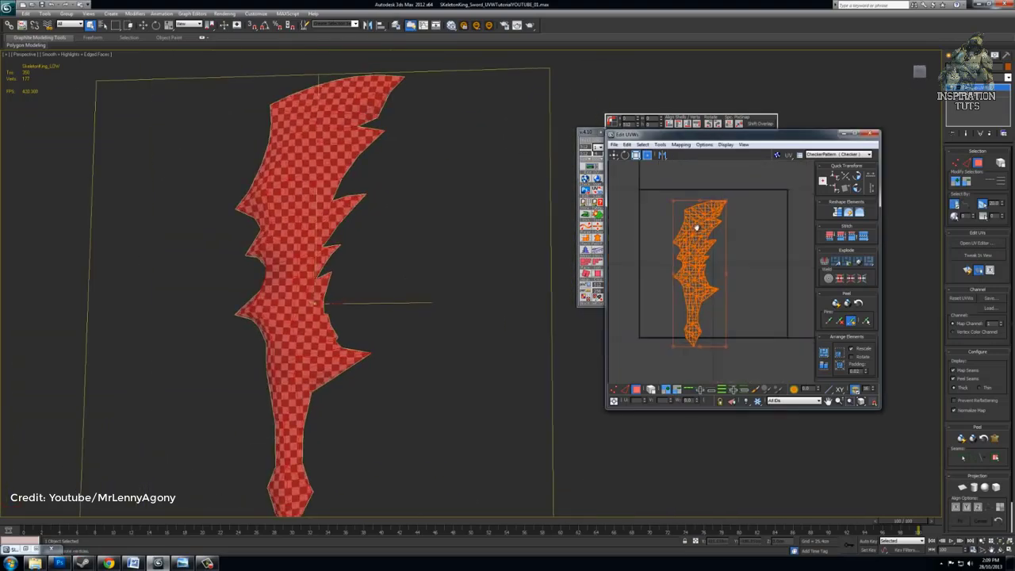
drag(673, 135, 384, 71)
drag(623, 374, 886, 478)
- Shift the sword UV island left and rotate it to a diagonal
drag(644, 181, 613, 185)
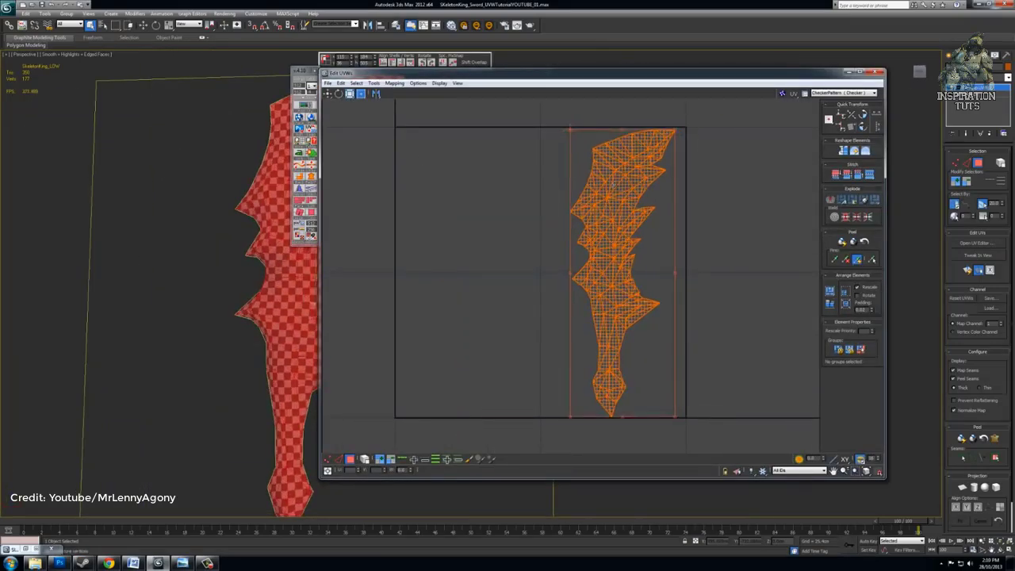
drag(569, 131, 605, 385)
scroll(551, 141, down, 2)
middle_drag(605, 385, 627, 322)
- Select the sword's handle faces and split them into a separate UV island
drag(463, 358, 532, 314)
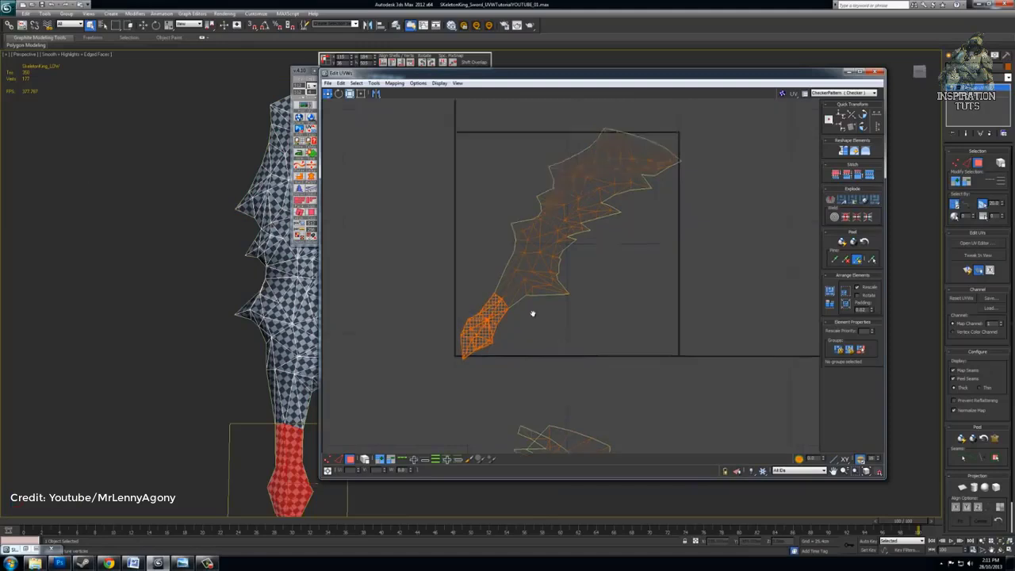
middle_drag(634, 326, 635, 316)
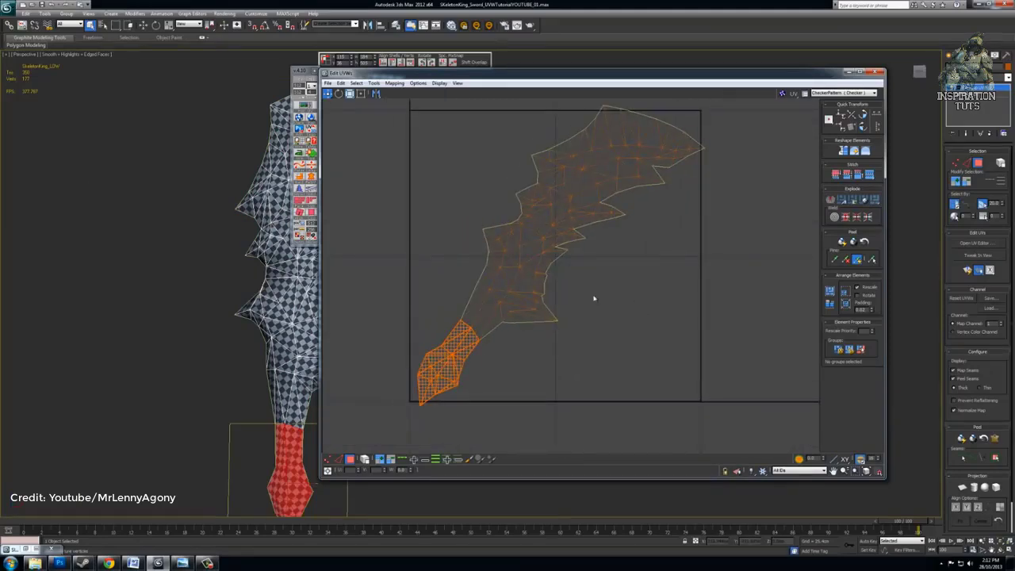
alt+middle_drag(238, 357, 214, 326)
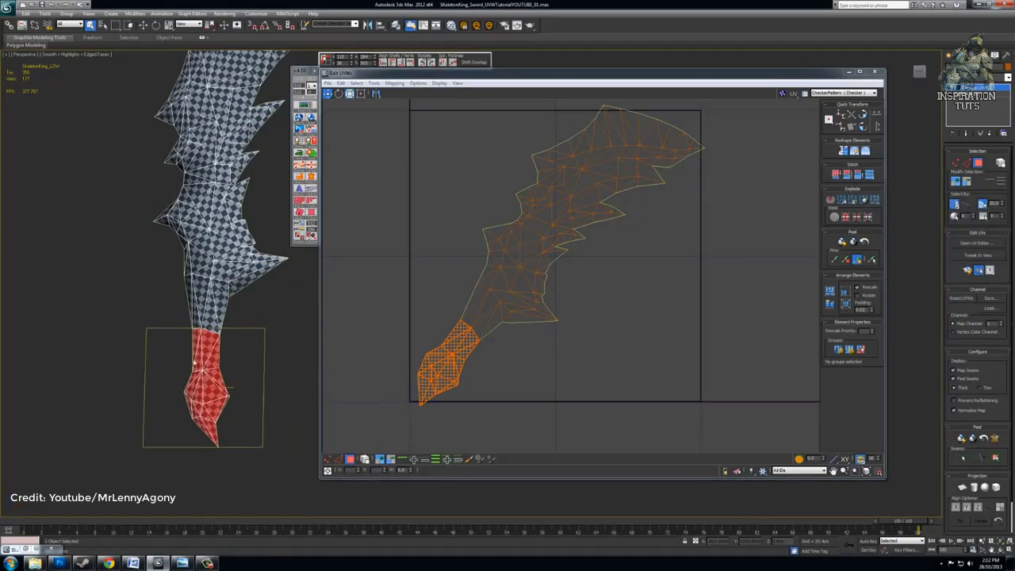
ctrl+click(212, 320)
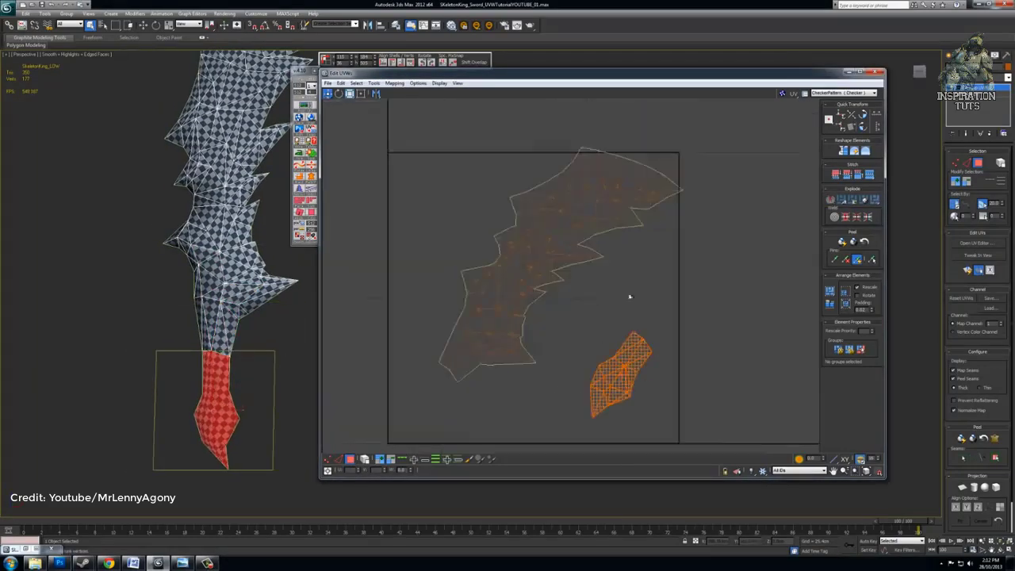
key(ctrl+a)
scroll(630, 297, down, 1)
middle_drag(584, 244, 552, 204)
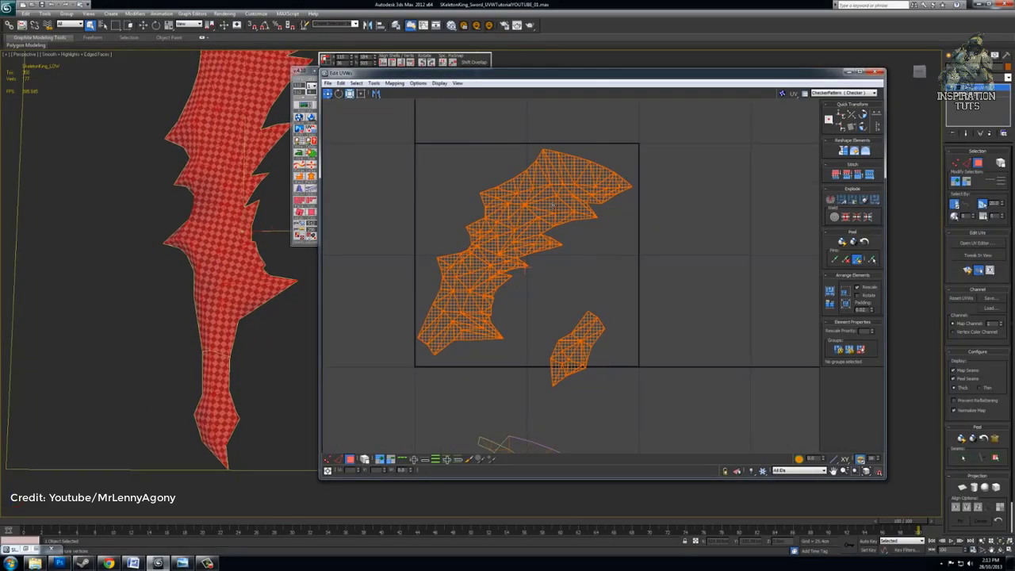
- Select the small handle island and a few faces at its bottom
click(583, 325)
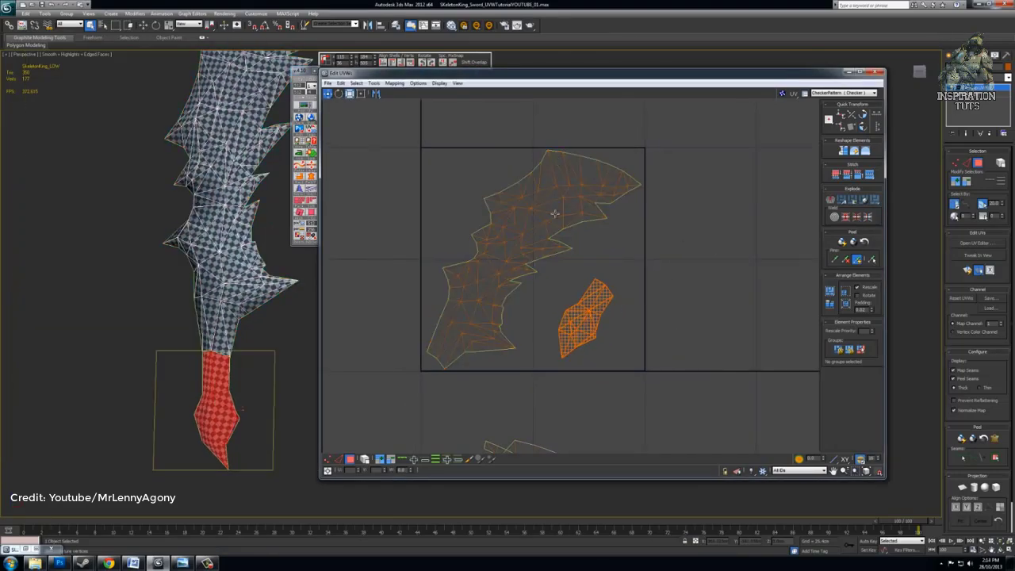
scroll(703, 288, up, 2)
click(662, 363)
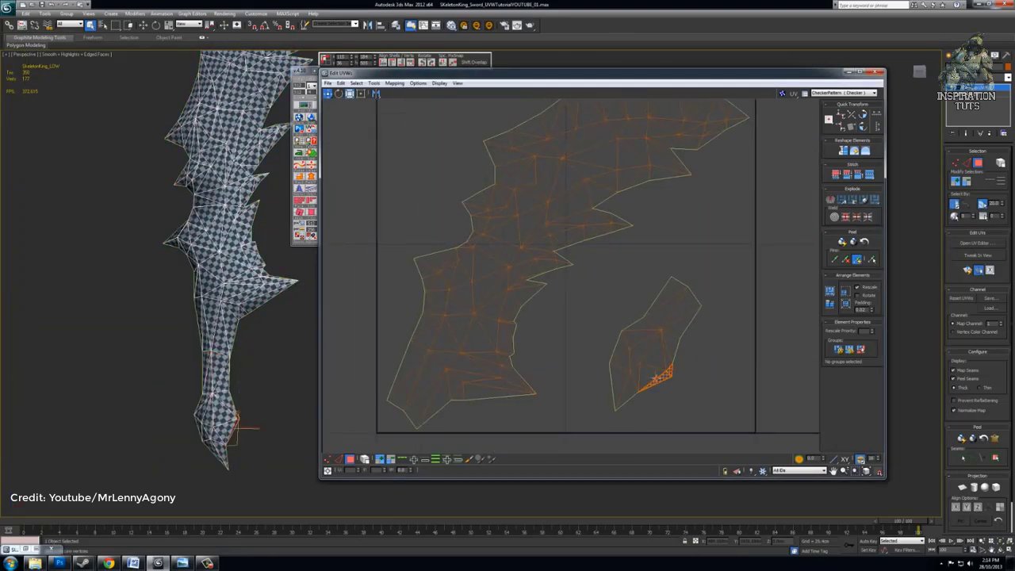
scroll(697, 351, down, 2)
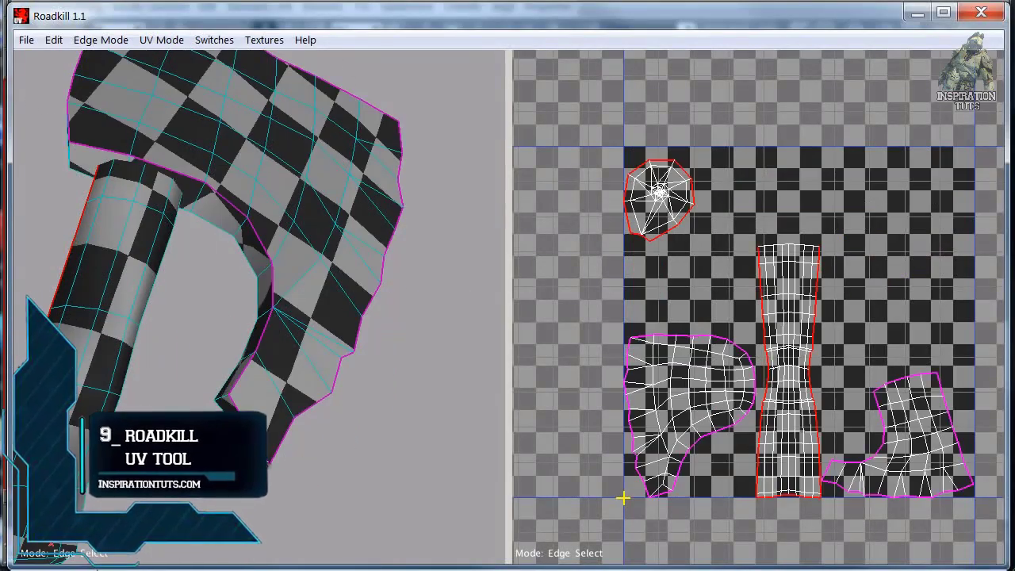
- Select the axe's right-hand UV island and orbit the axe to inspect it
scroll(246, 395, down, 3)
scroll(655, 285, up, 3)
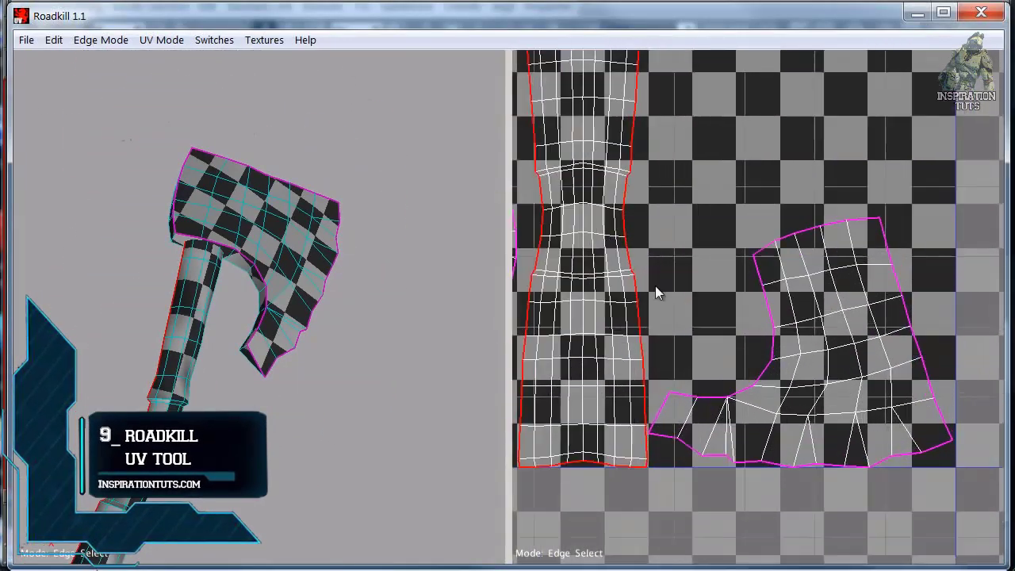
scroll(655, 291, up, 1)
click(825, 317)
alt+drag(372, 476, 302, 321)
alt+drag(129, 356, 184, 332)
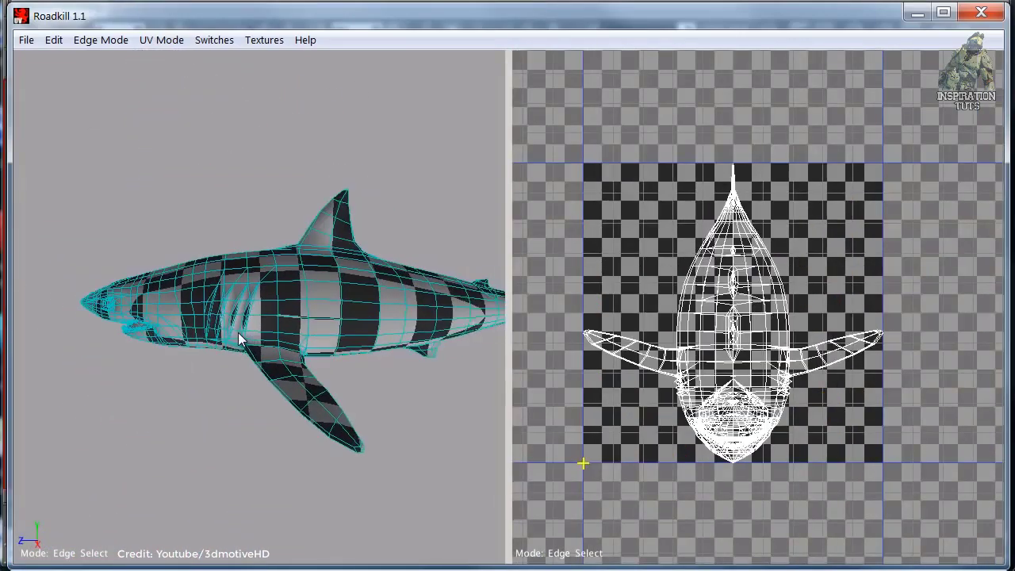
- Show the shark's UV stretching as a colour heat map in a widened 3D view
drag(509, 283, 853, 272)
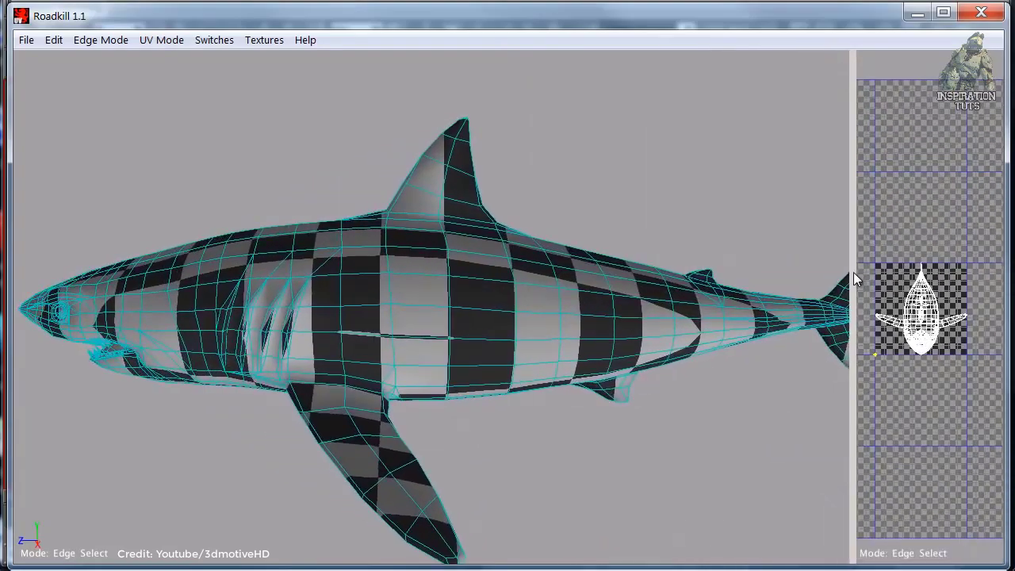
alt+drag(714, 325, 471, 387)
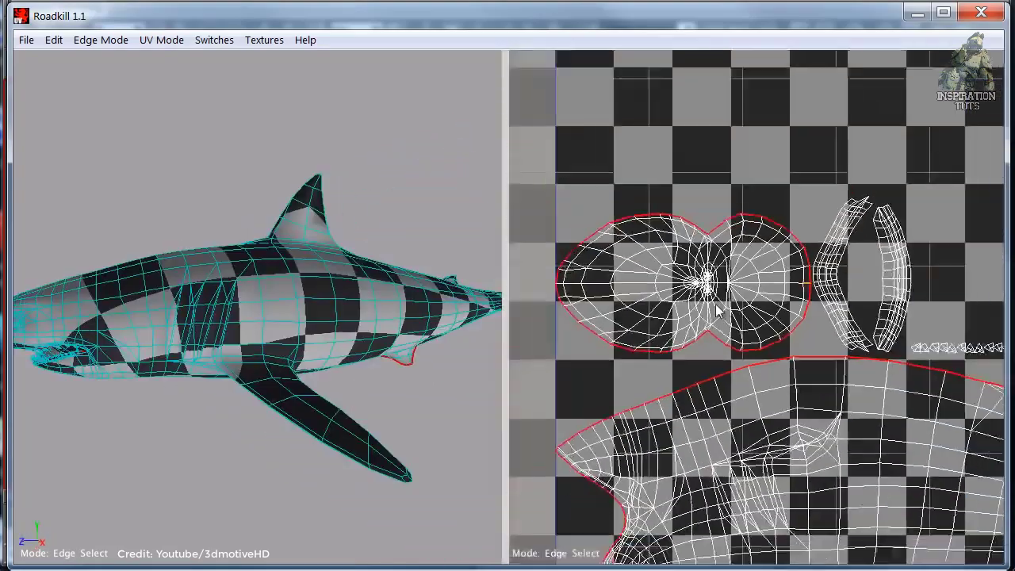
scroll(820, 361, down, 3)
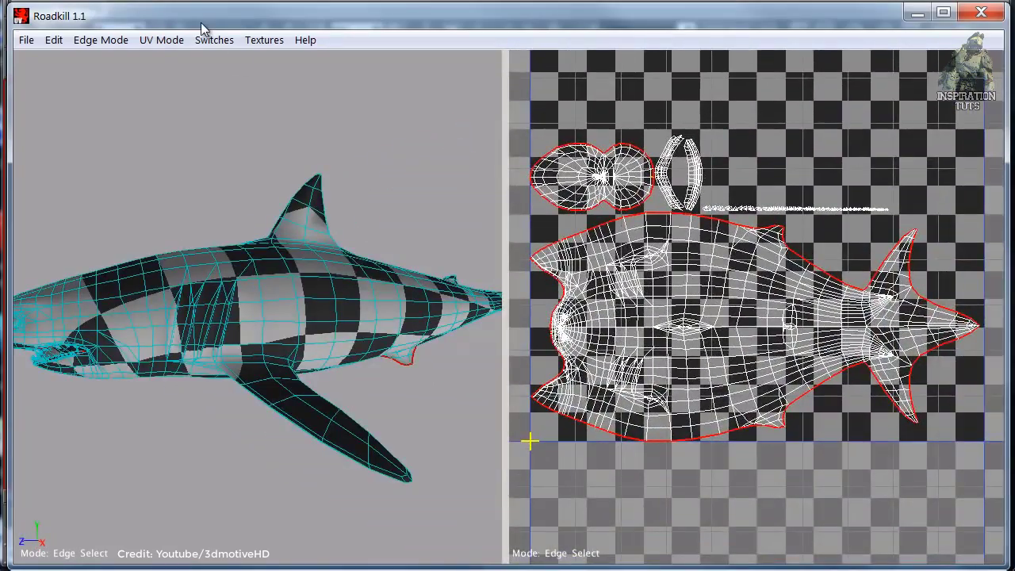
click(192, 100)
- Marquee-select the shark's dorsal fin edges in the 3D view
alt+drag(160, 246, 230, 237)
drag(248, 152, 375, 230)
alt+drag(374, 230, 339, 333)
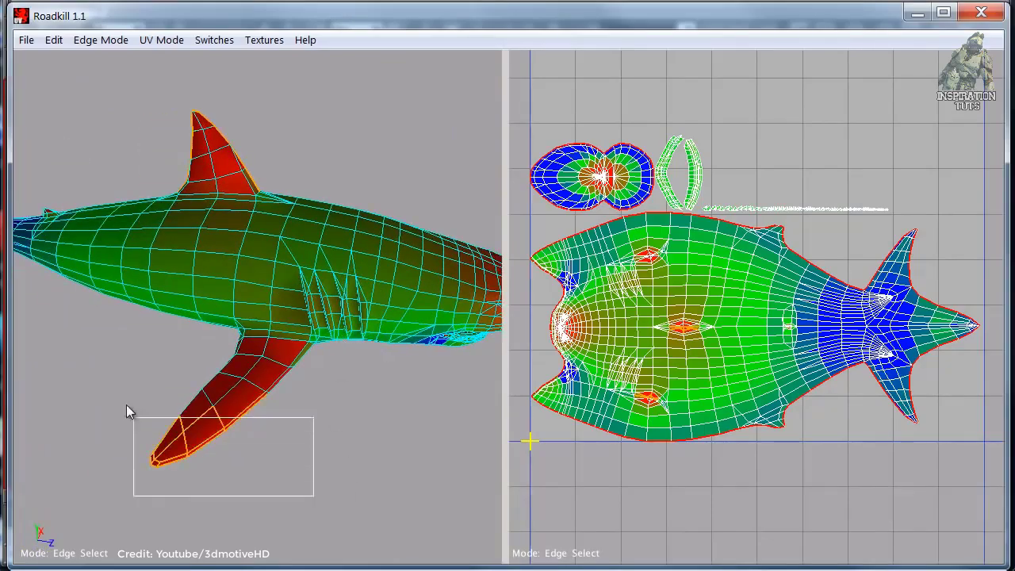
- Zoom into the central and lower red stretch diamonds in the UV layout
alt+right_drag(501, 394, 763, 356)
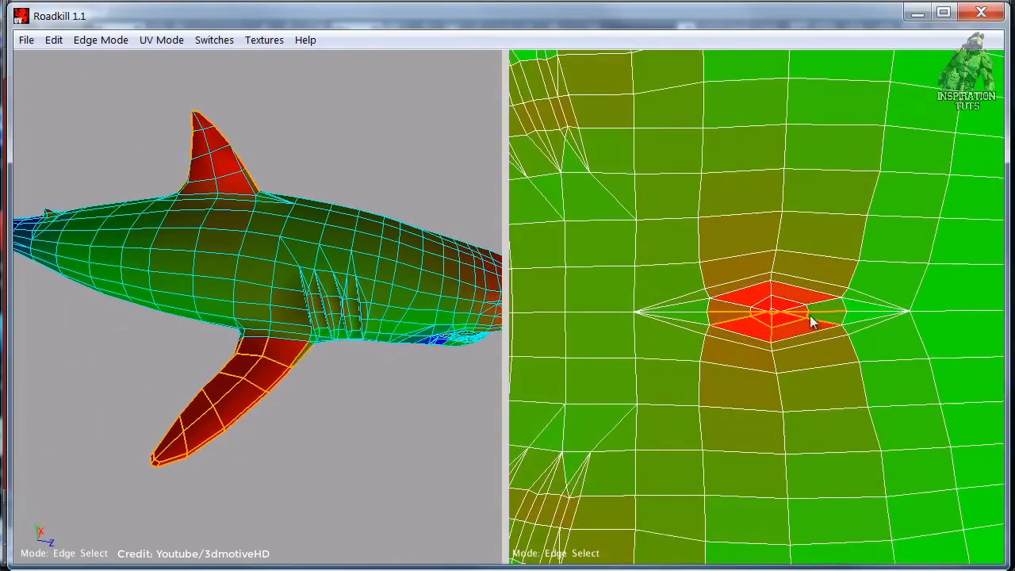
alt+right_drag(809, 315, 688, 404)
alt+middle_drag(708, 201, 693, 417)
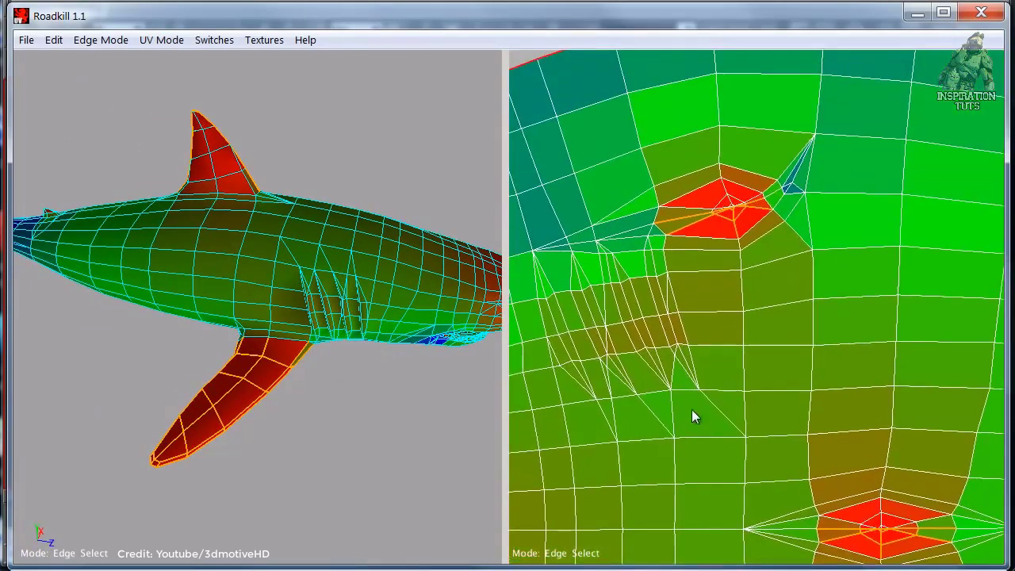
alt+right_drag(618, 371, 788, 347)
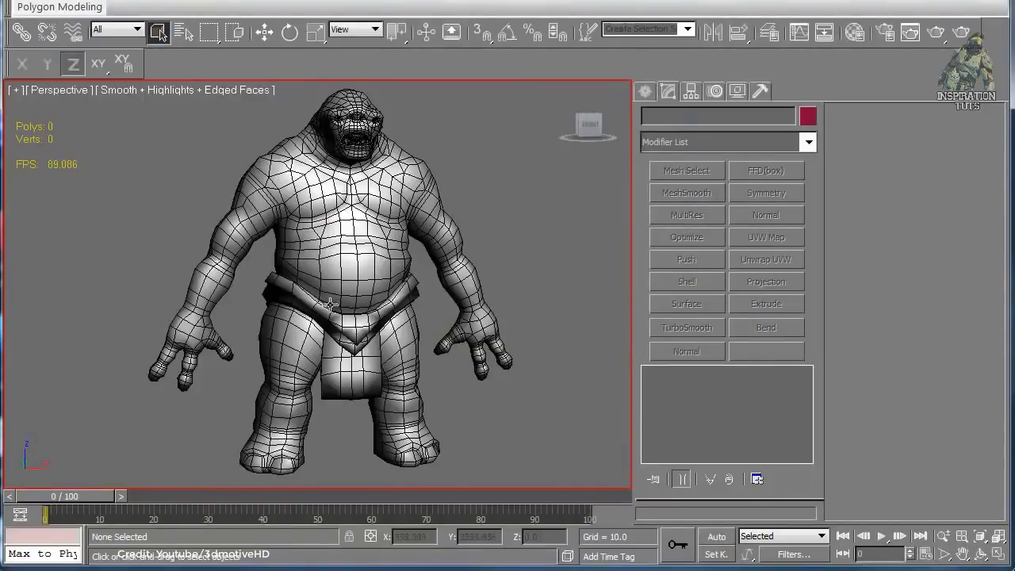
- Orbit and zoom the widened 3D view to inspect the gorilla from front and above
scroll(319, 317, up, 5)
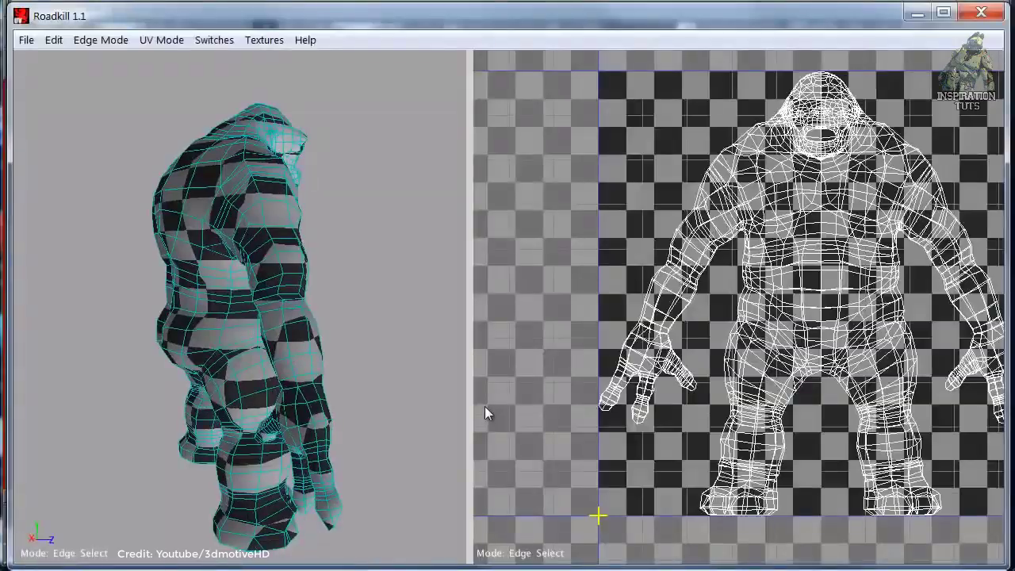
alt+drag(485, 407, 226, 409)
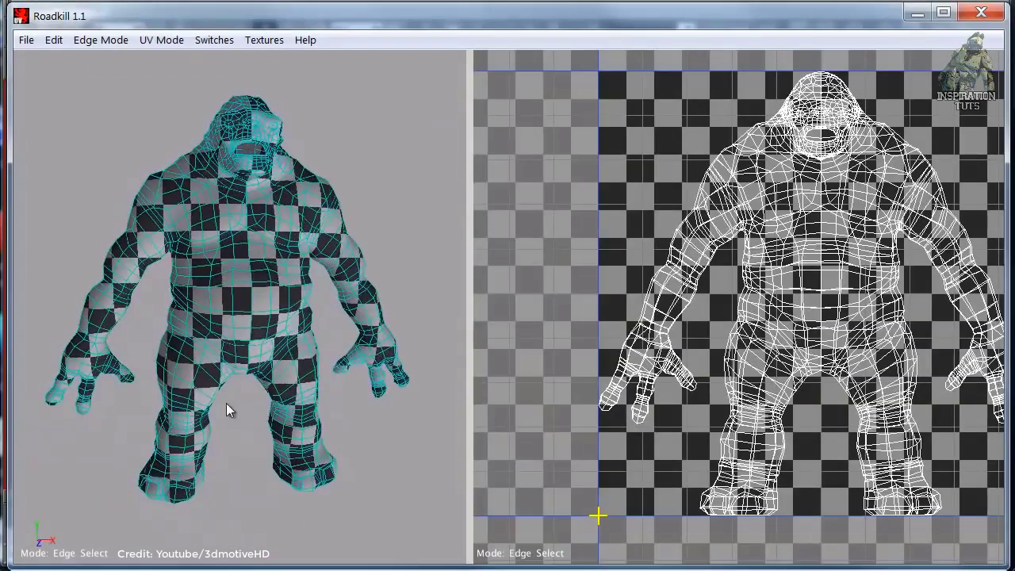
drag(479, 320, 593, 318)
alt+right_drag(431, 385, 345, 337)
alt+drag(267, 367, 479, 336)
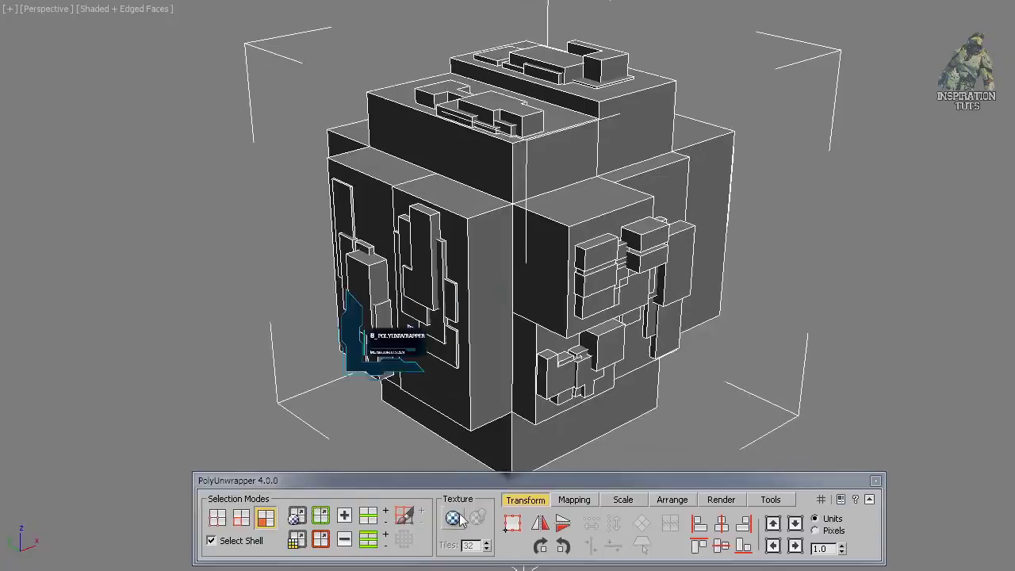
- Apply the checker map to the building, cycling the preview to colour
click(452, 517)
click(453, 517)
alt+middle_drag(444, 301, 485, 268)
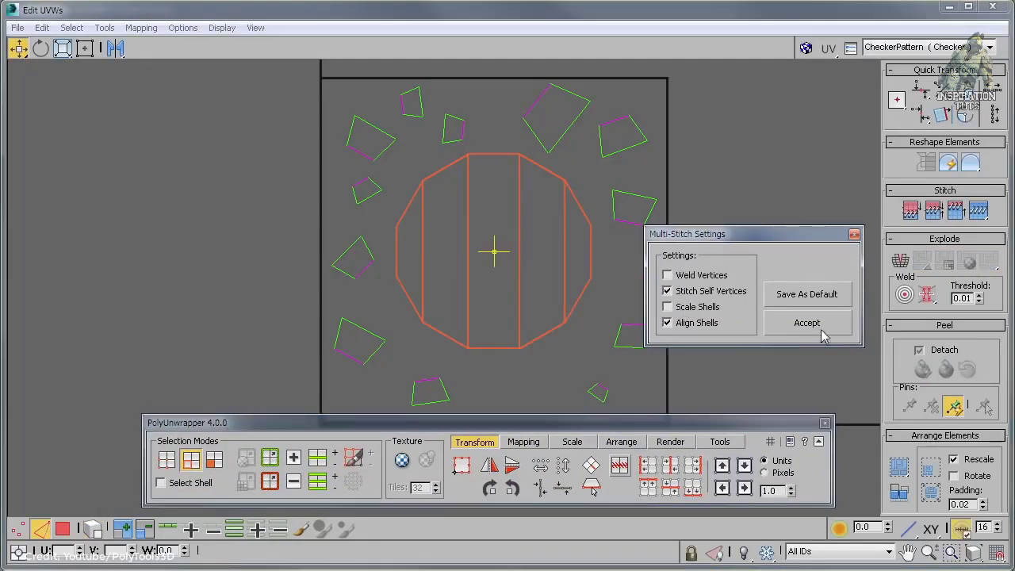
- Confirm the Multi-Stitch settings and select the centre shell in edge mode
click(804, 325)
click(547, 355)
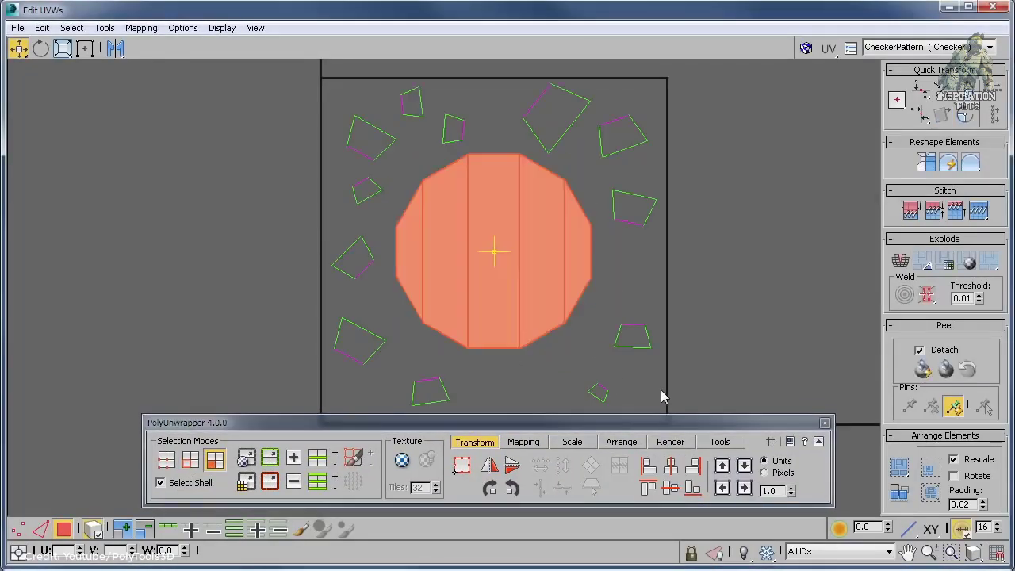
key(2)
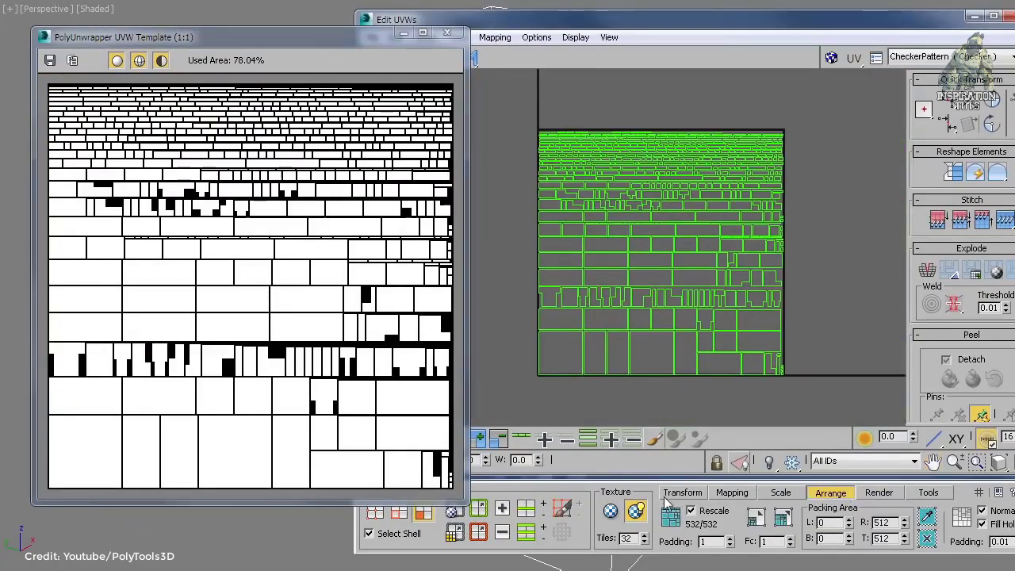
- Render a colour-filled UVW template of the shells at 256
click(163, 63)
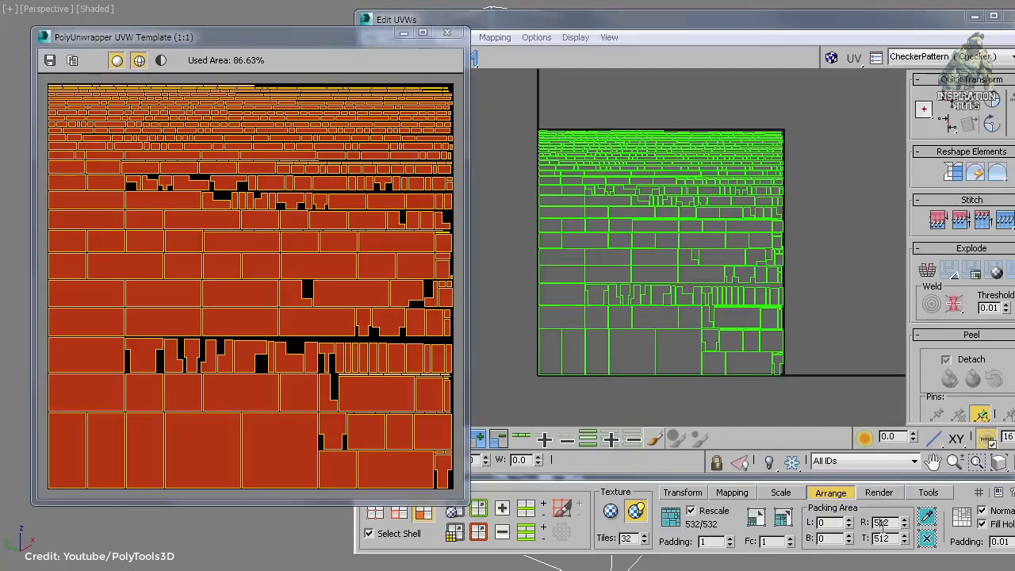
key(Return)
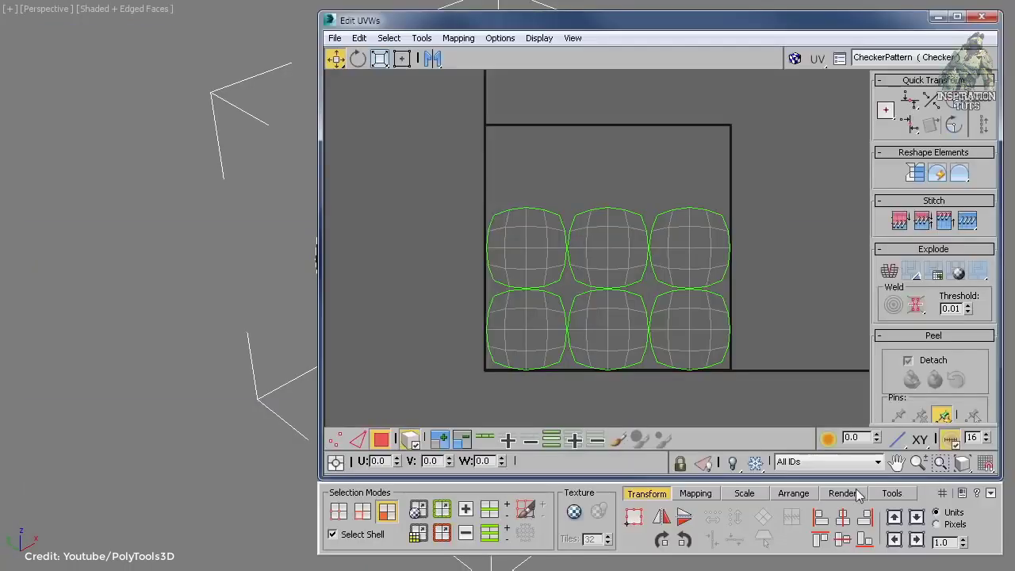
click(843, 492)
click(640, 222)
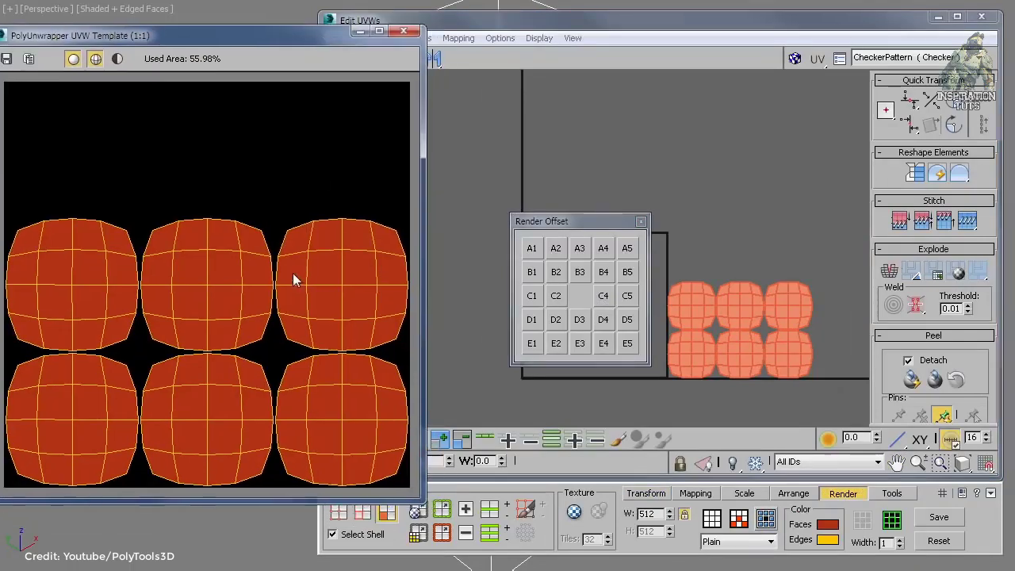
drag(326, 35, 340, 23)
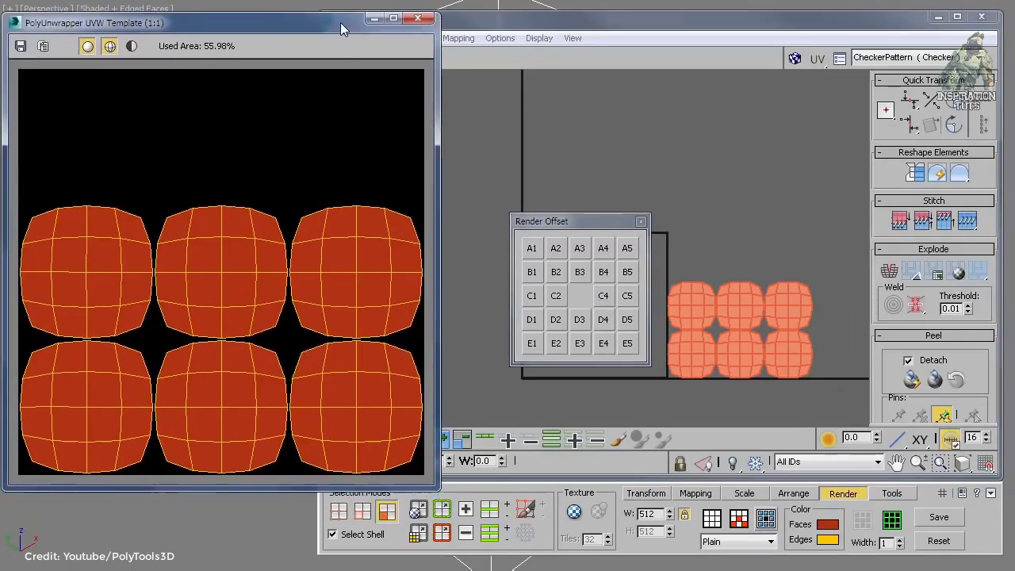
- Offset the shells to tile B4 and render the template by Material IDs
click(603, 272)
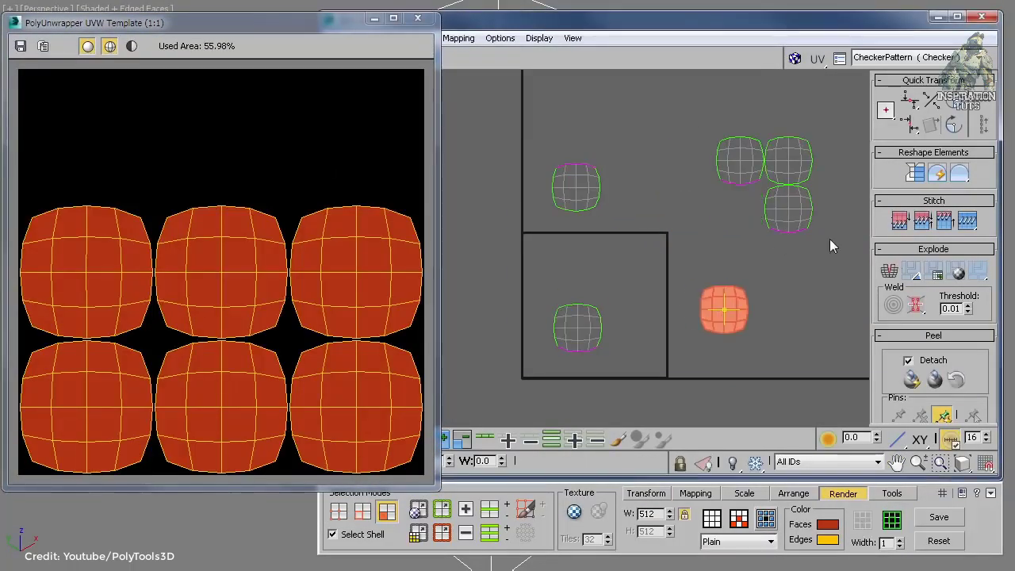
click(737, 541)
click(725, 554)
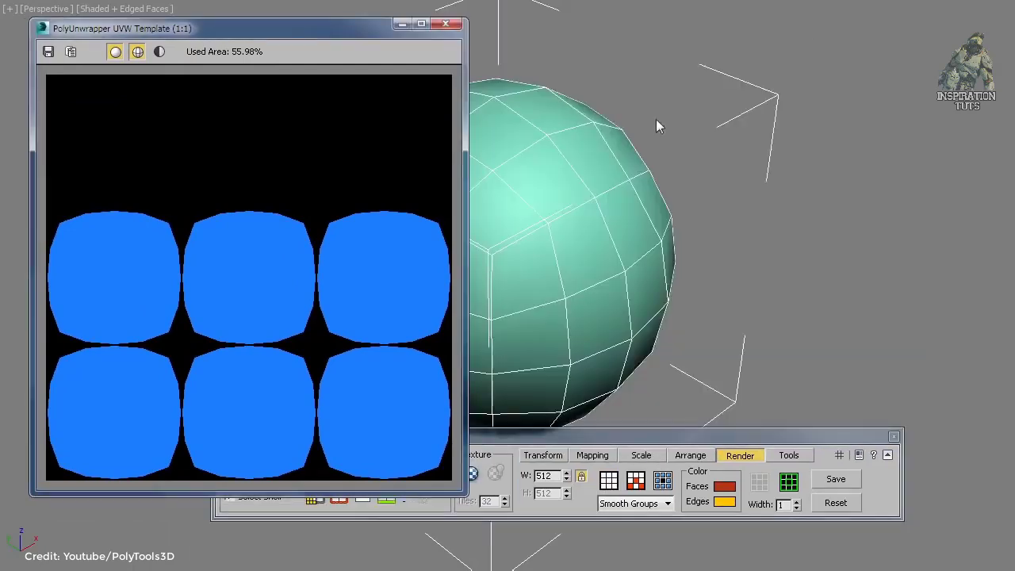
- Assign one smoothing group per UV shell so the sphere shows faceted shading
click(789, 456)
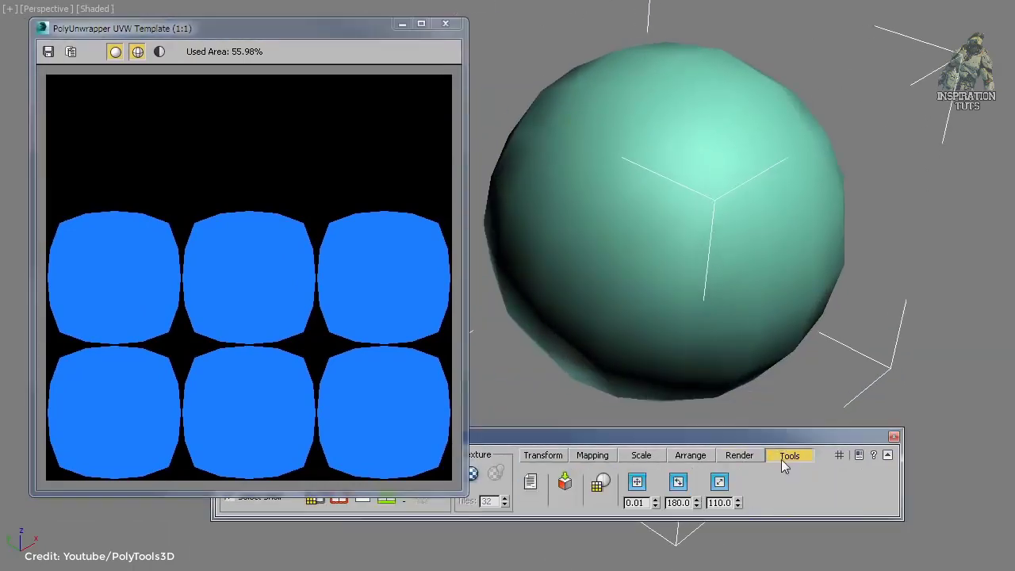
click(601, 482)
click(547, 327)
click(607, 362)
alt+middle_drag(571, 333, 574, 370)
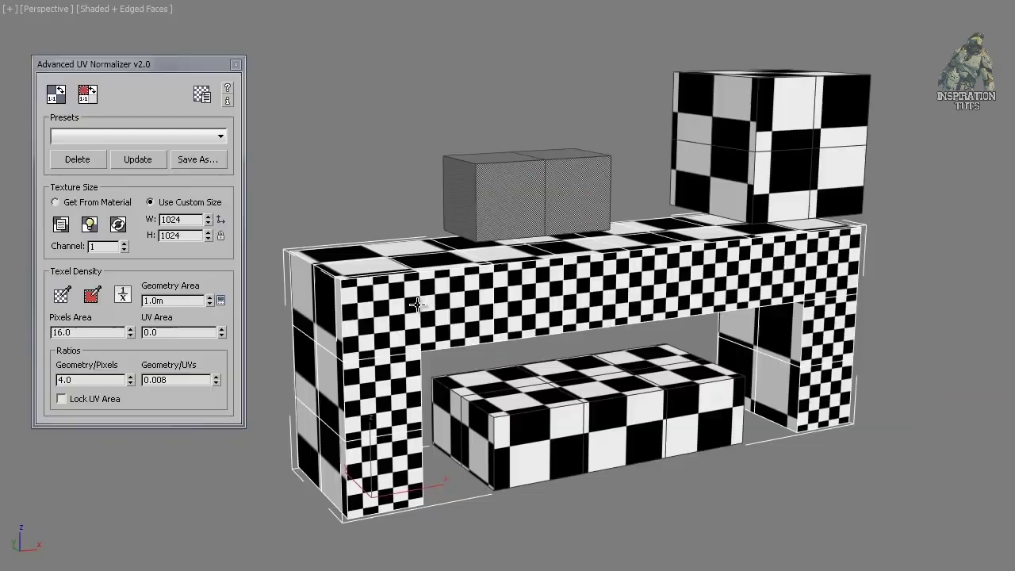
click(380, 313)
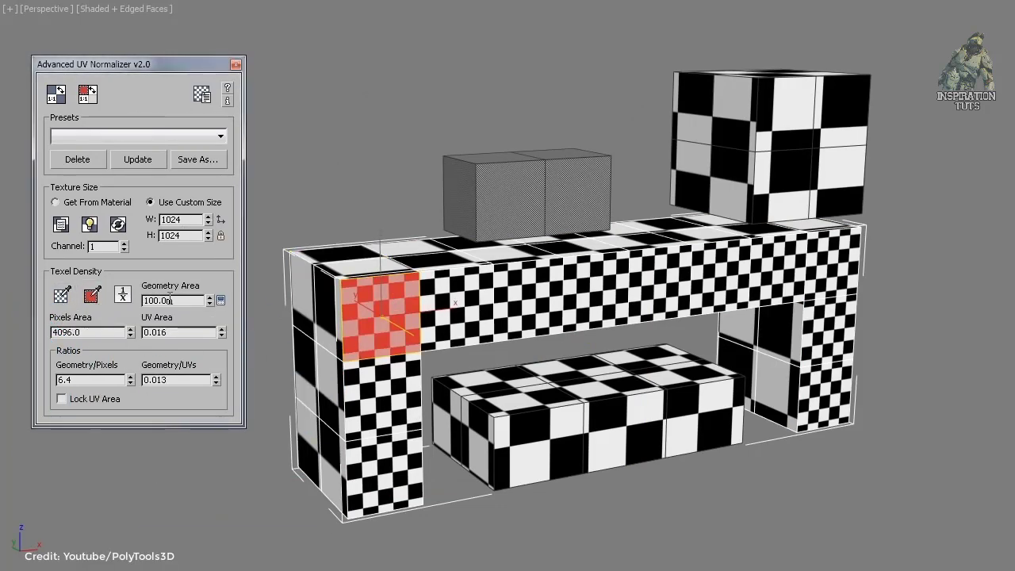
- Normalize texel density across all the boxes
click(57, 95)
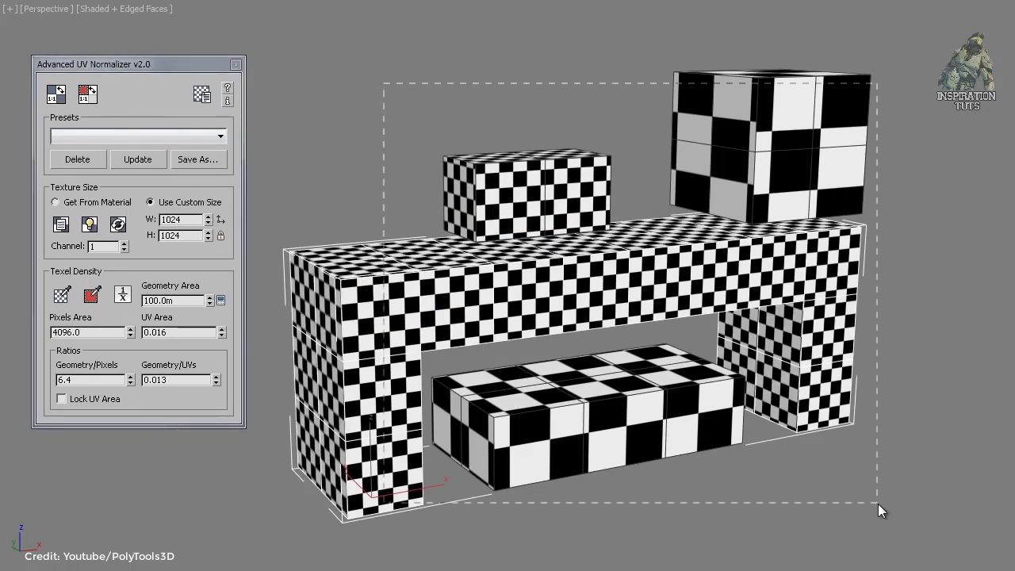
drag(879, 511, 879, 512)
click(57, 97)
click(349, 182)
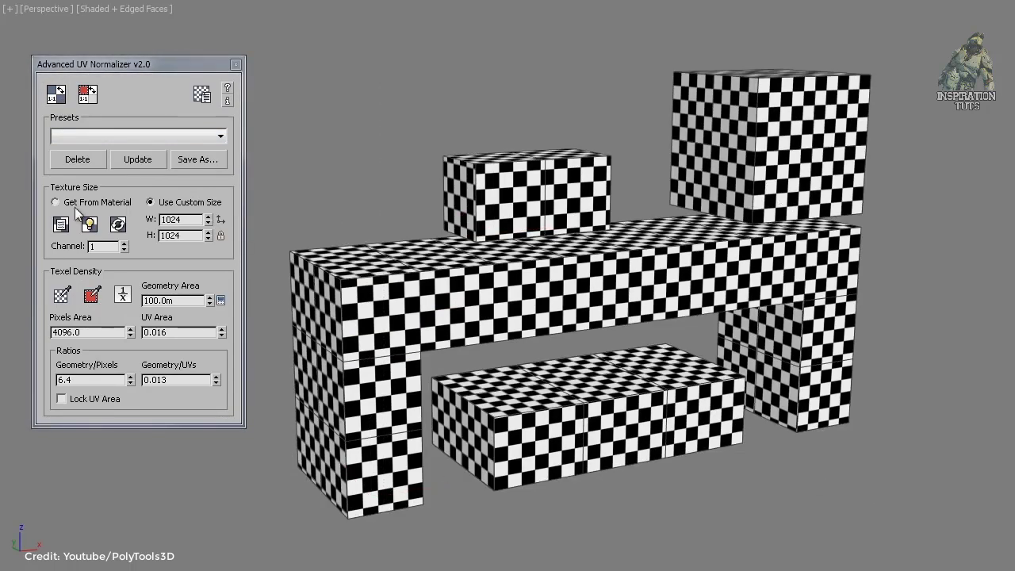
- Take texture size from each material and normalize all boxes, accepting the warning
click(385, 209)
key(ctrl+a)
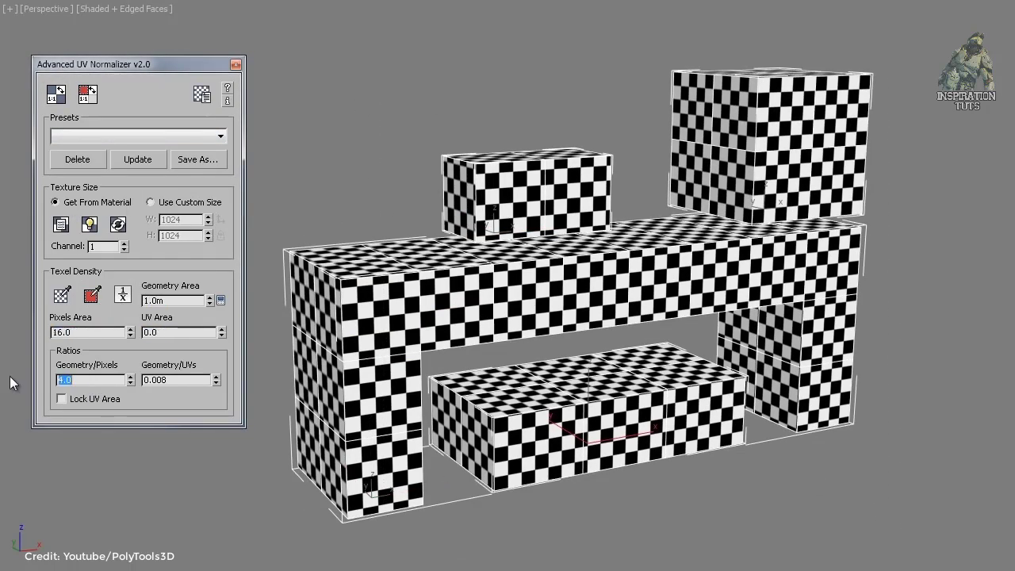
click(56, 95)
click(612, 363)
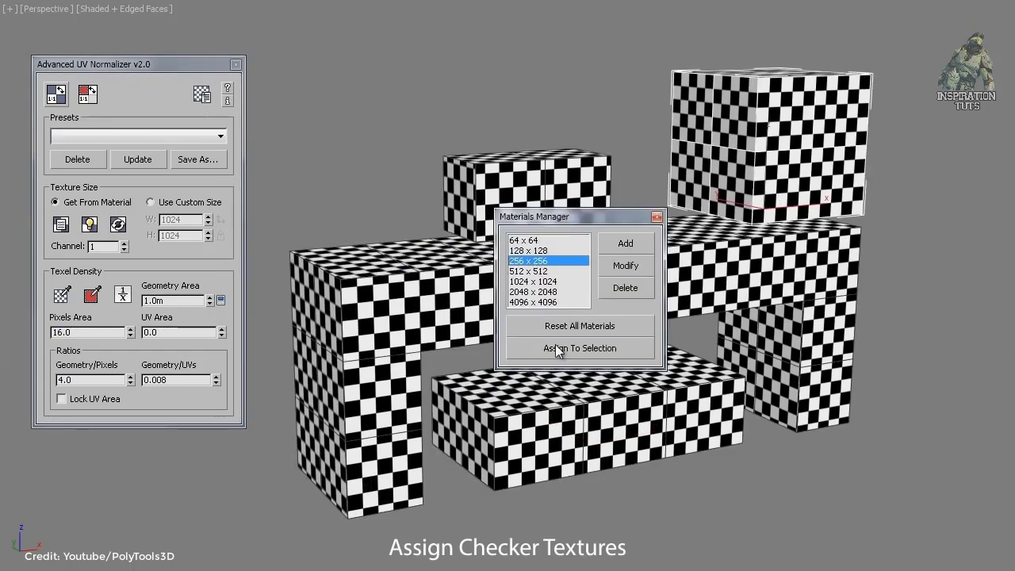
- Assign the 256 and 128 checker textures, then renormalize all boxes' texel density
click(555, 349)
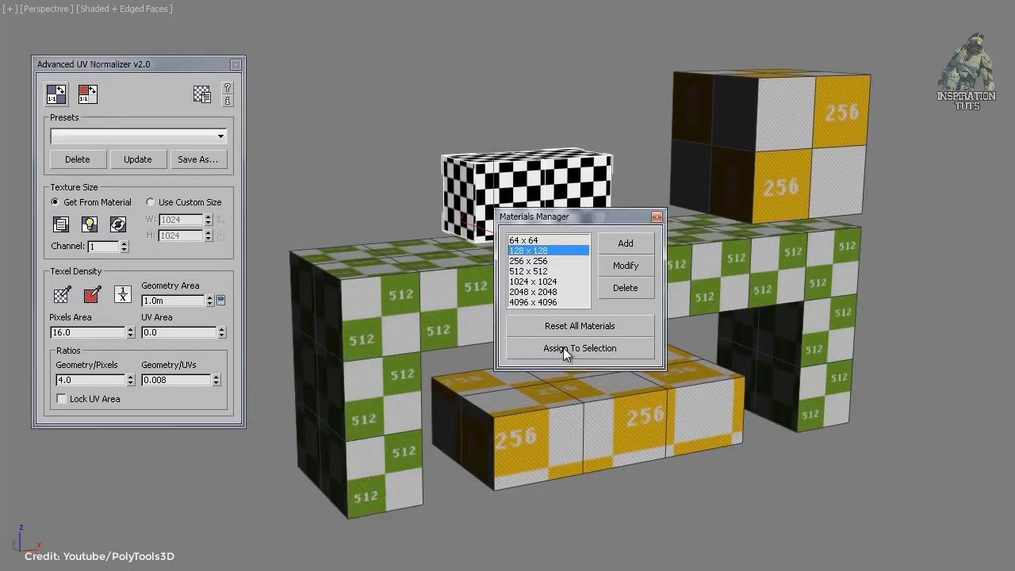
click(90, 225)
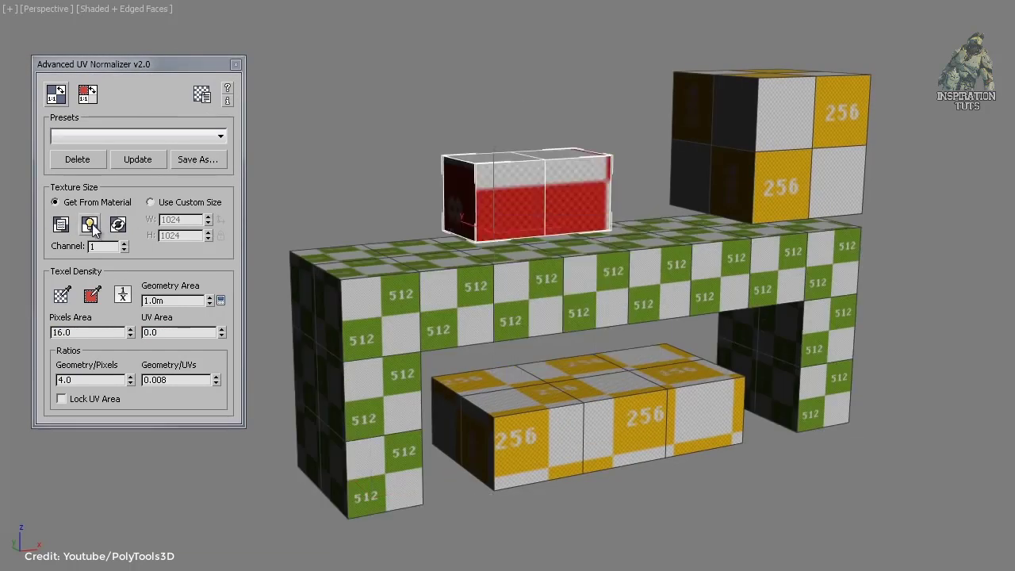
key(ctrl+a)
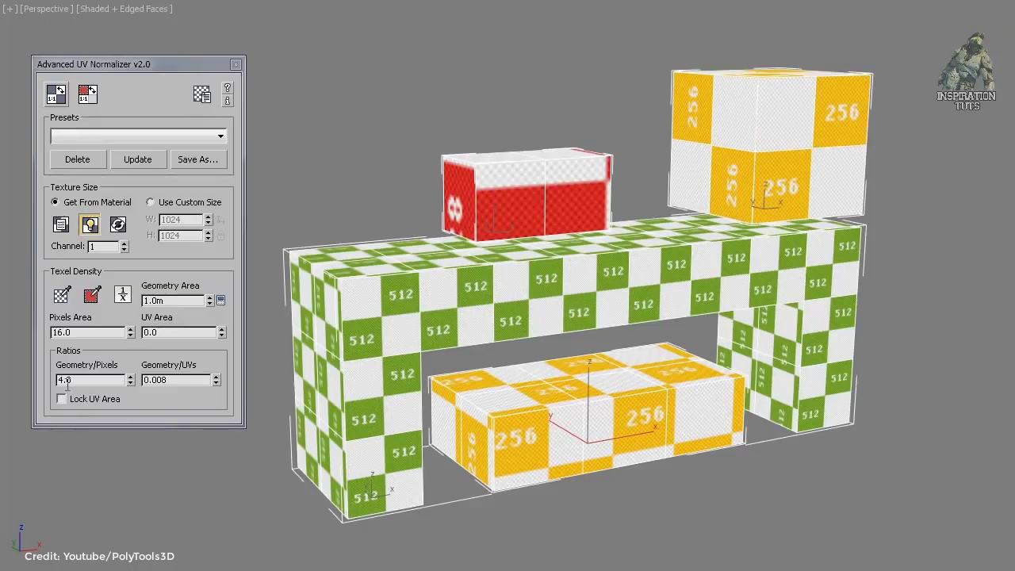
click(56, 93)
alt+middle_drag(647, 307, 611, 306)
scroll(611, 306, up, 5)
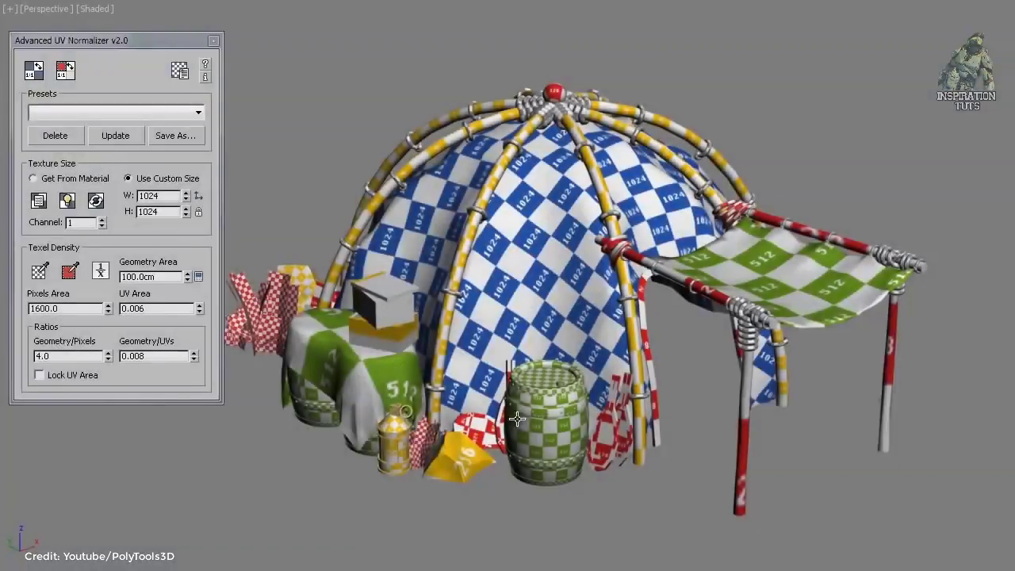
- Frame the whole tent scene and select all its objects
alt+middle_drag(517, 418, 555, 380)
scroll(604, 331, up, 10)
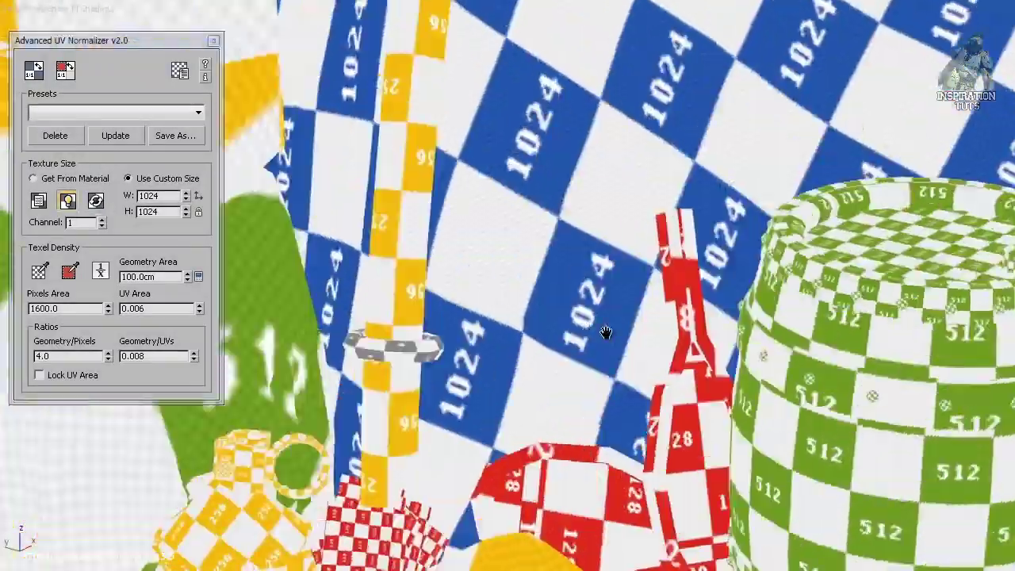
key(z)
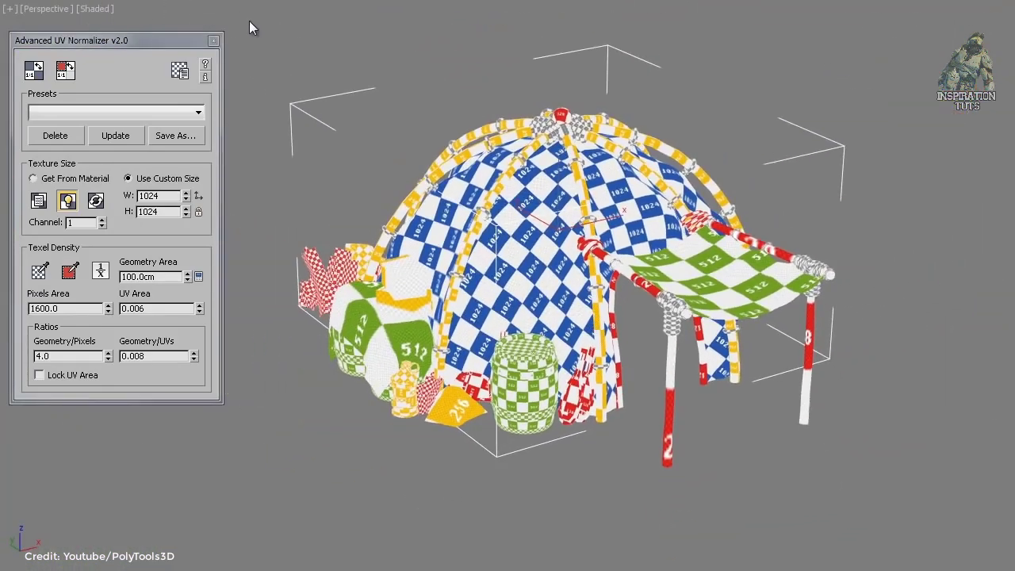
key(ctrl+a)
- Set geometry area 1.0cm and geometry/pixels ratio 8.0, then normalize and confirm
text(1)
key(Return)
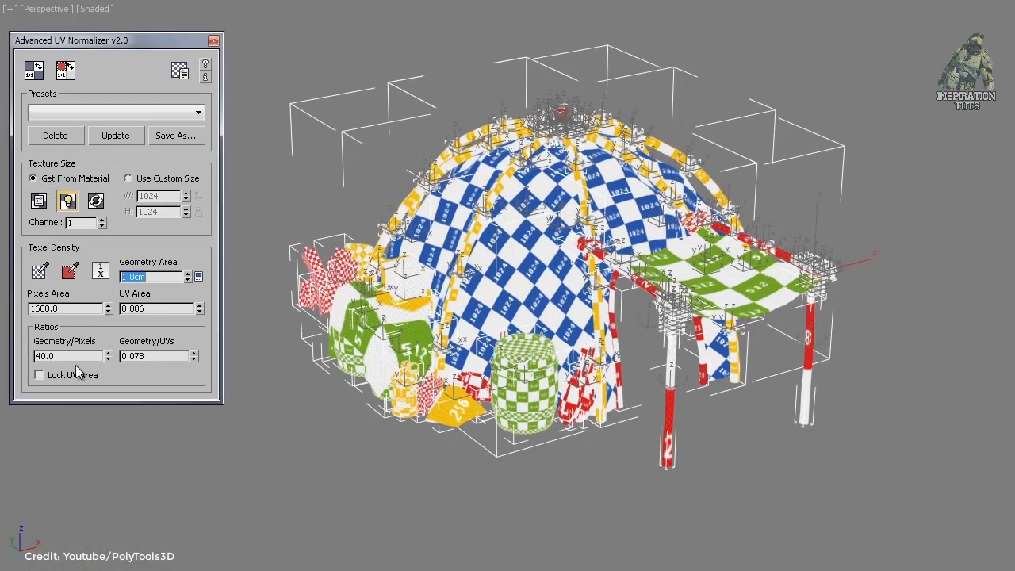
double_click(70, 356)
text(8)
key(Return)
click(33, 69)
click(569, 357)
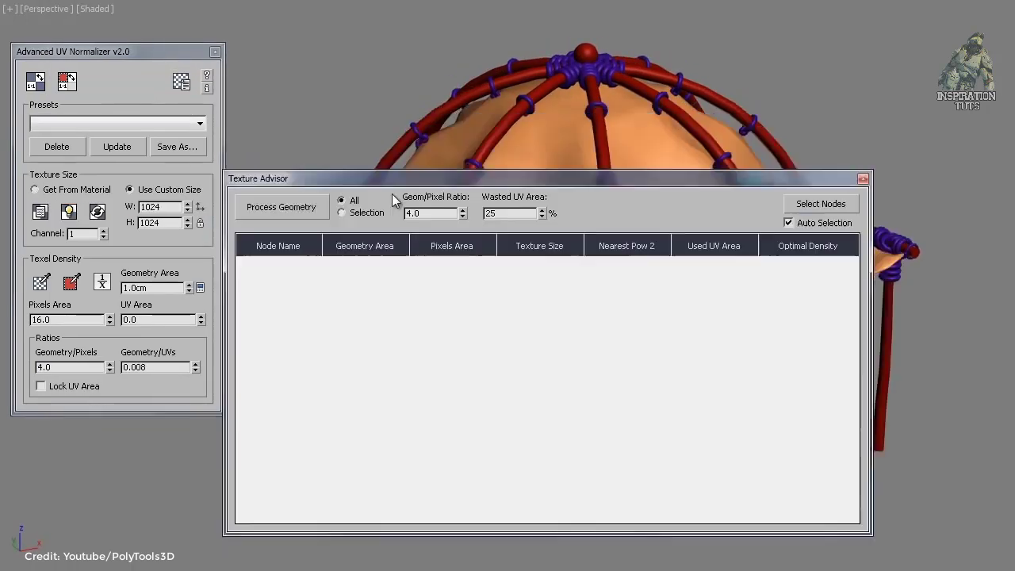
- Set Wasted UV Area to 15 and process geometry for recommended texture sizes
drag(392, 179, 364, 258)
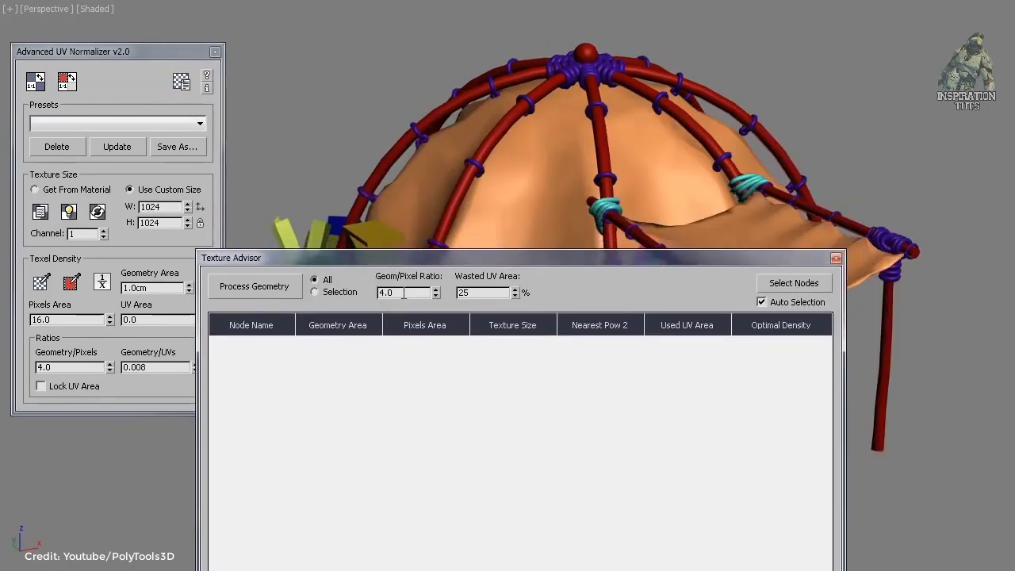
text(15)
click(253, 286)
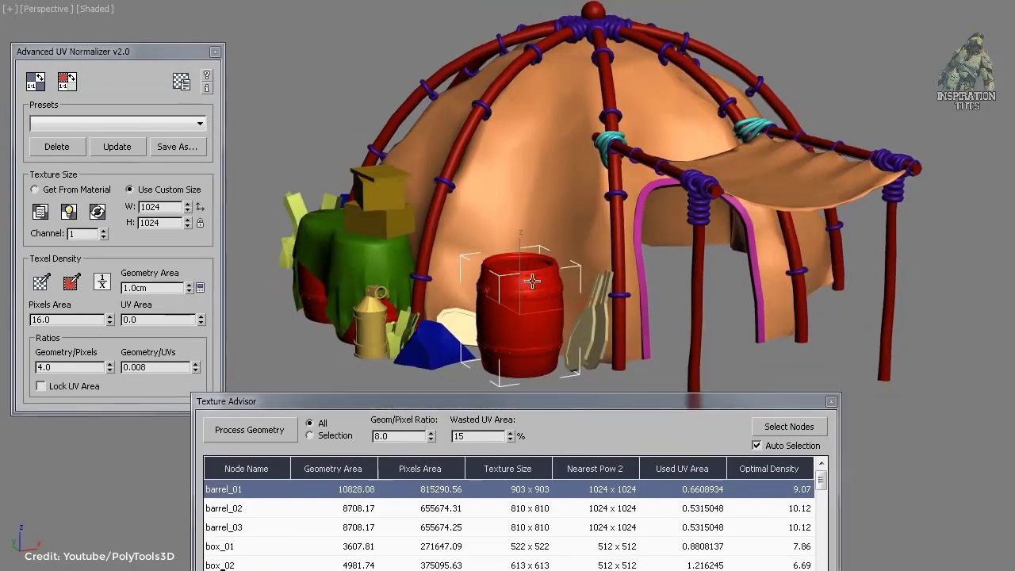
- Select barrel_02 and barrel_03, recalculate at a 4.0 geom/pixel ratio, and close Texture Advisor
click(553, 509)
click(624, 527)
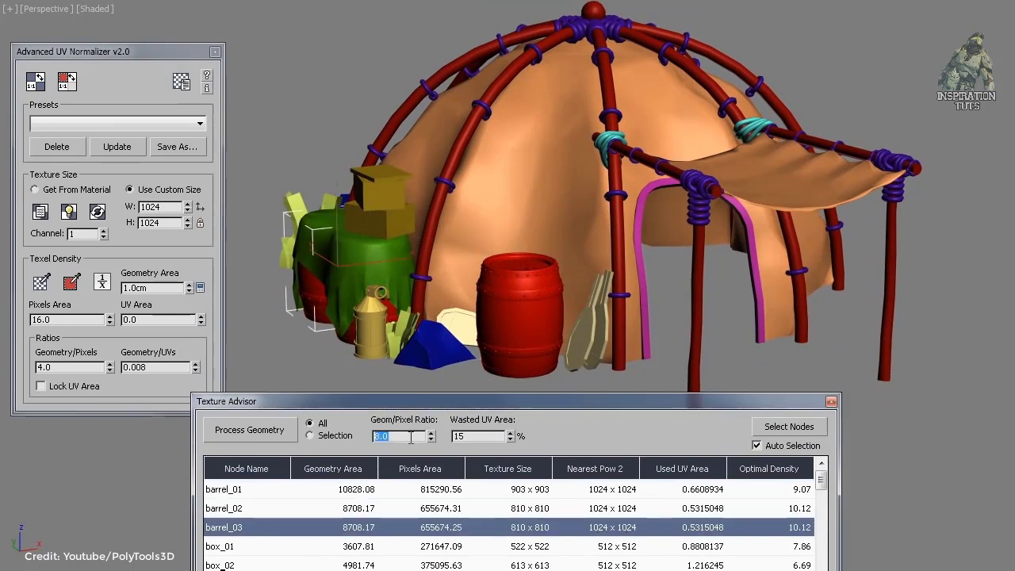
click(256, 434)
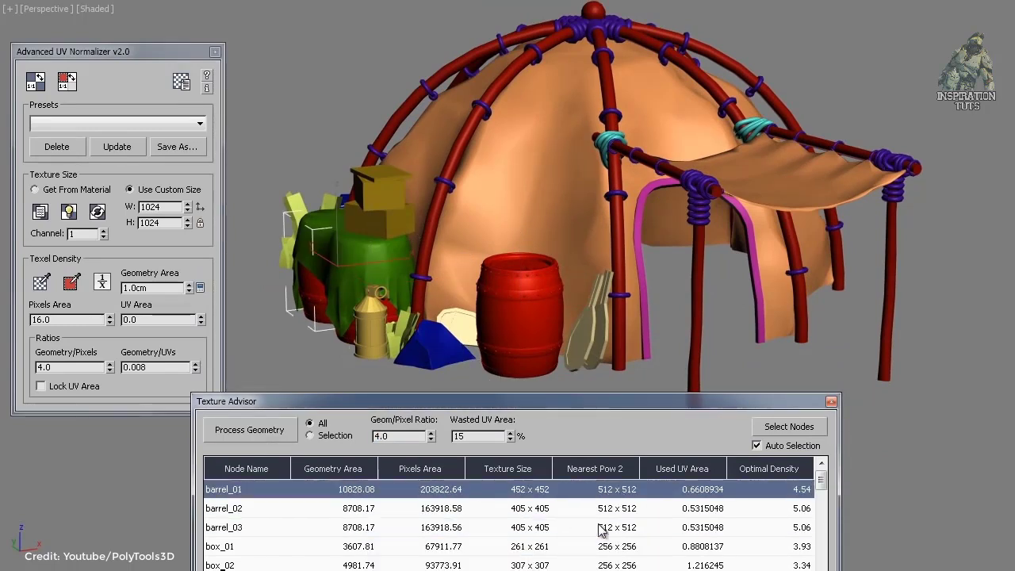
click(831, 403)
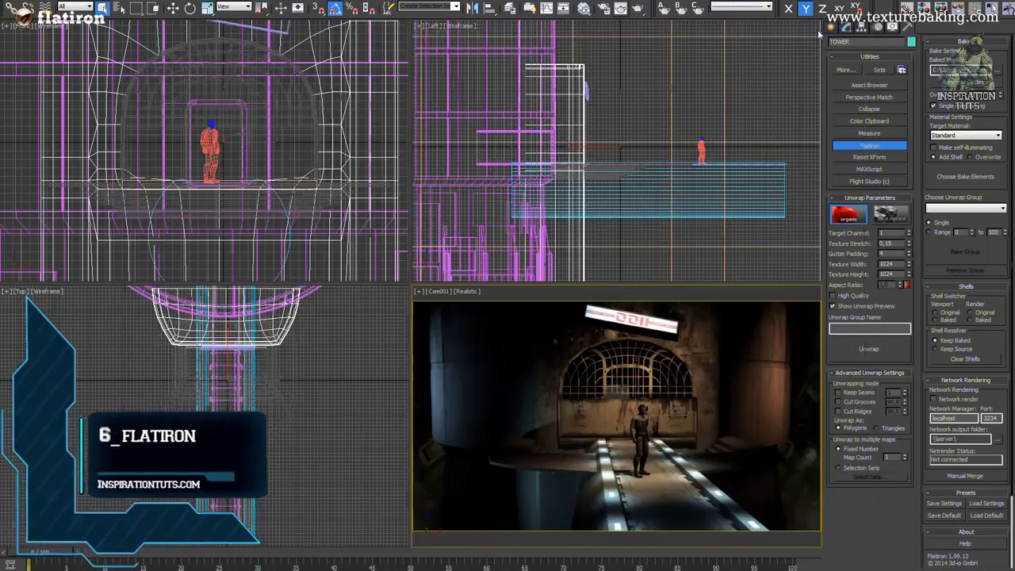
- Maximize the Cam001 view, move along the walkway, and open the Map #6 bitmap's parameters
key(alt+w)
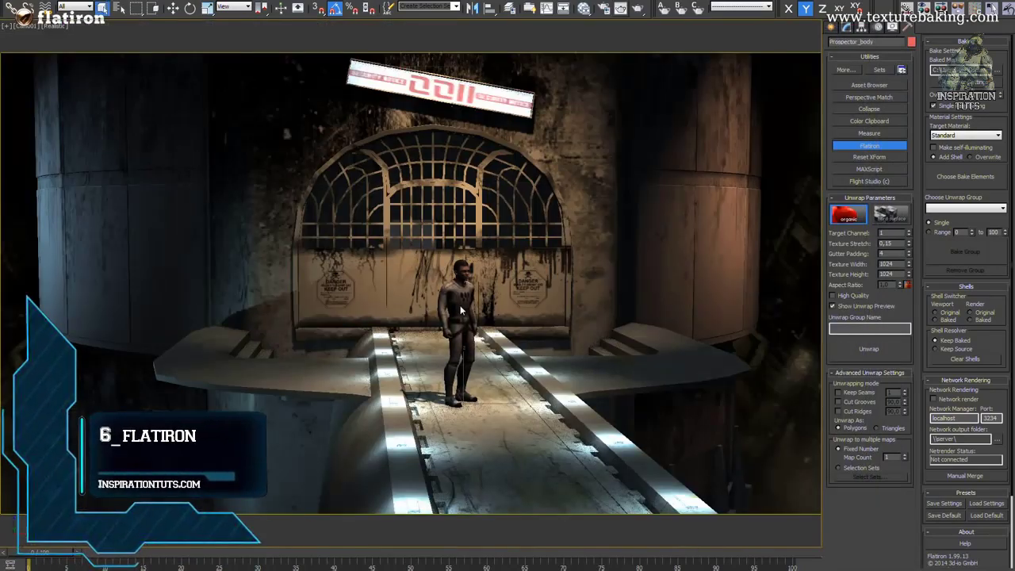
alt+middle_drag(461, 311, 485, 314)
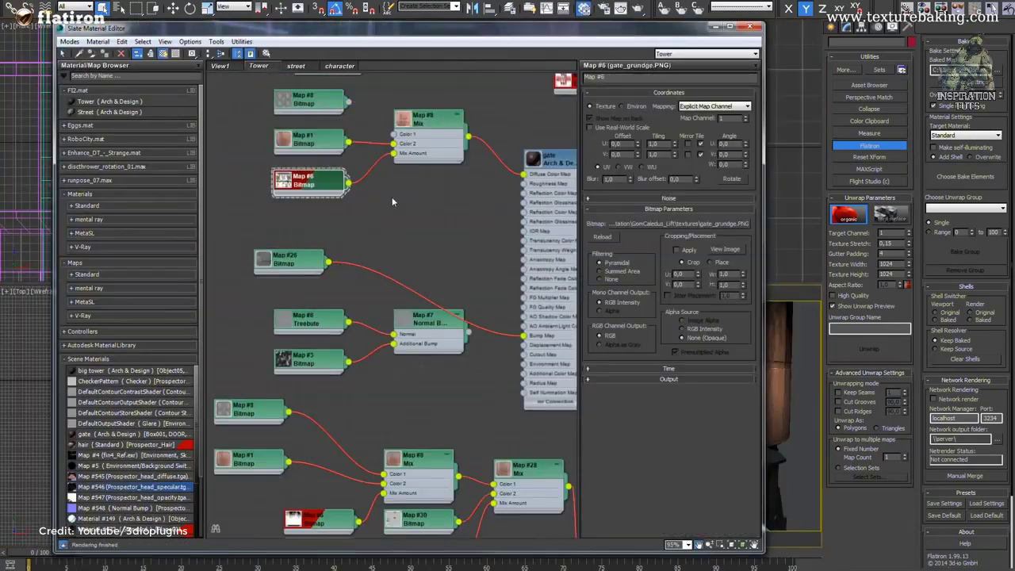
middle_drag(331, 328, 332, 352)
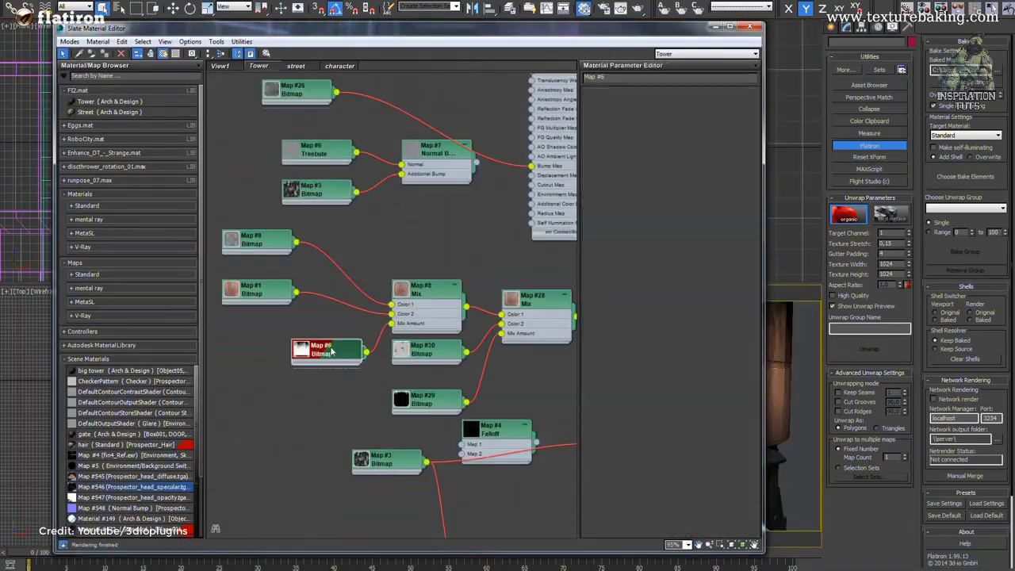
double_click(331, 351)
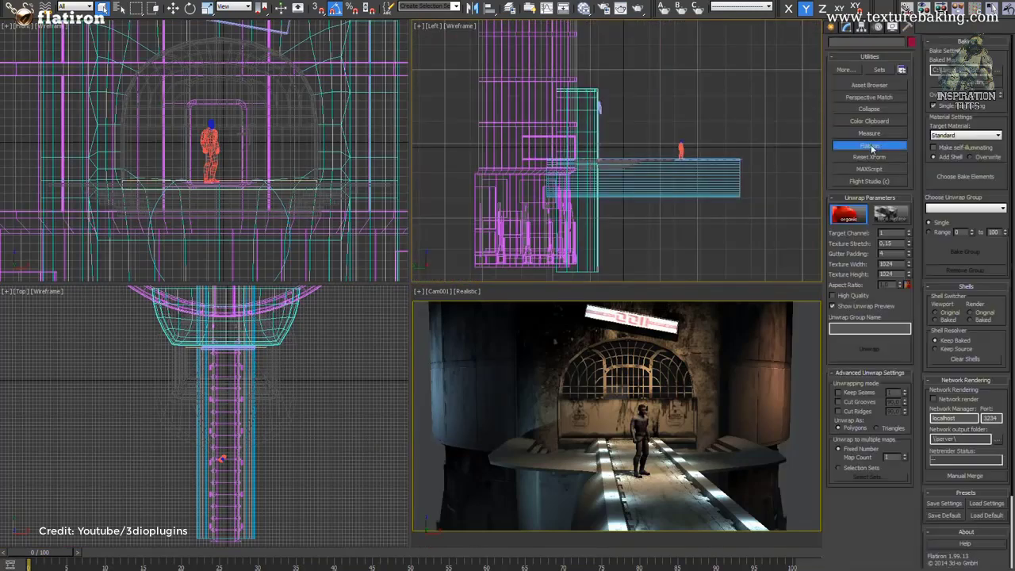
- Switch Flatiron to the Hard Surface preset and select the gate, ledge and walkway geometry
click(891, 214)
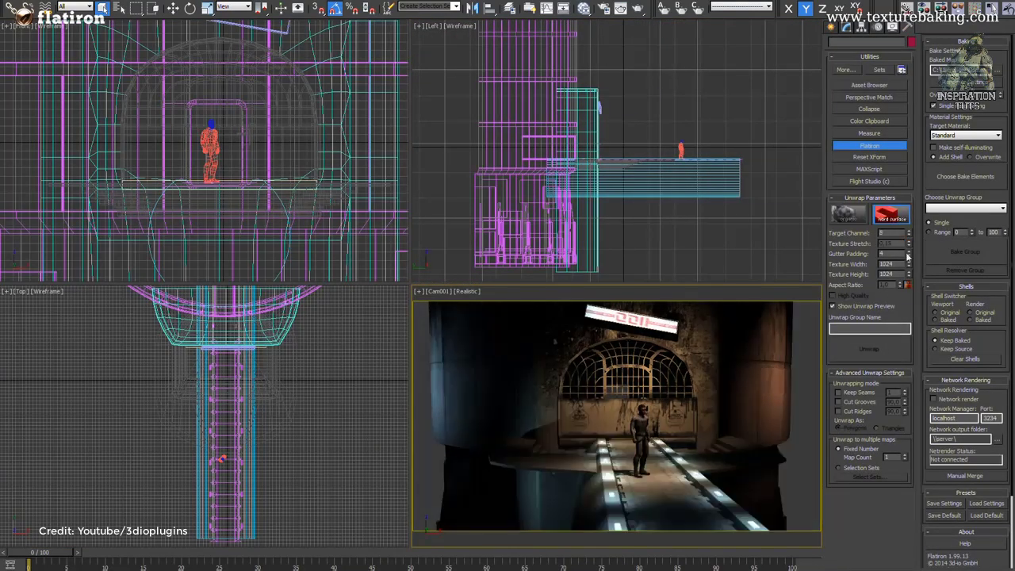
key(F4)
drag(575, 192, 503, 198)
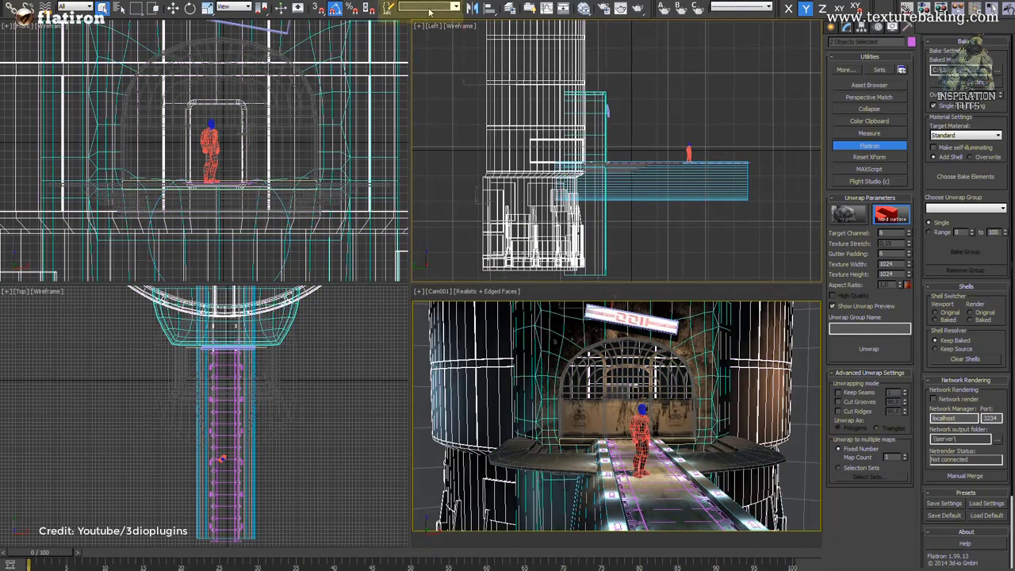
click(487, 125)
scroll(616, 168, up, 3)
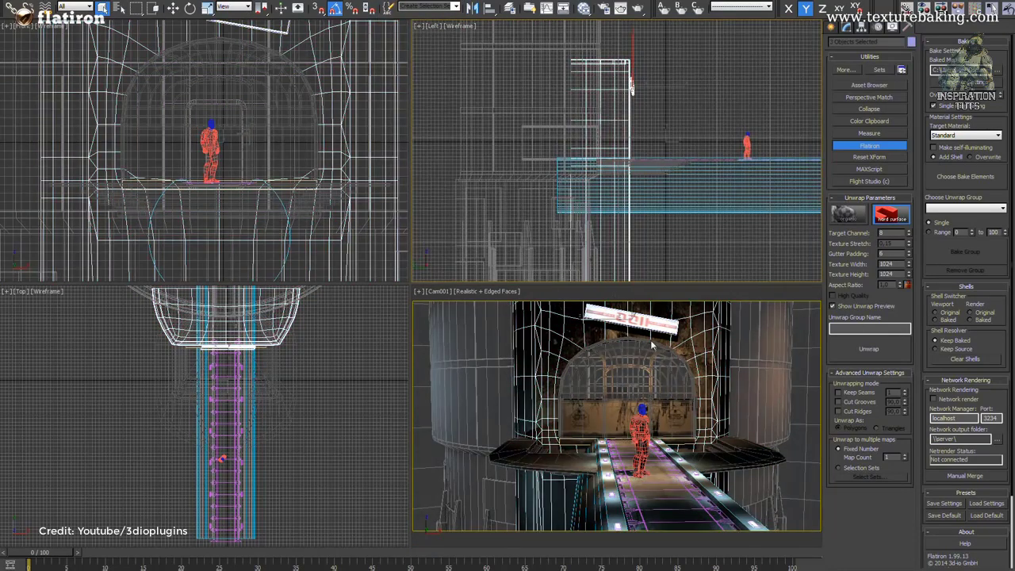
click(244, 136)
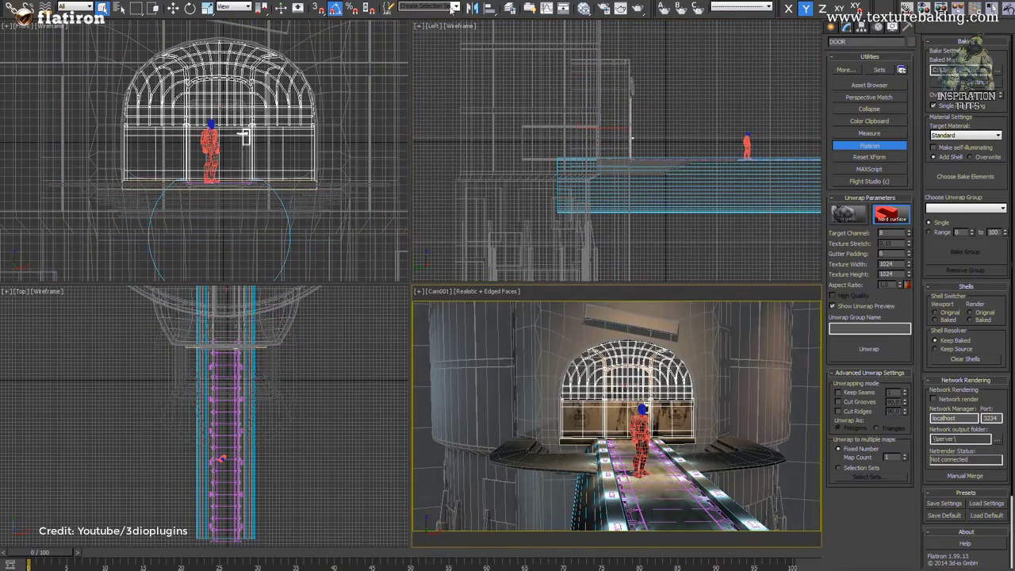
click(424, 7)
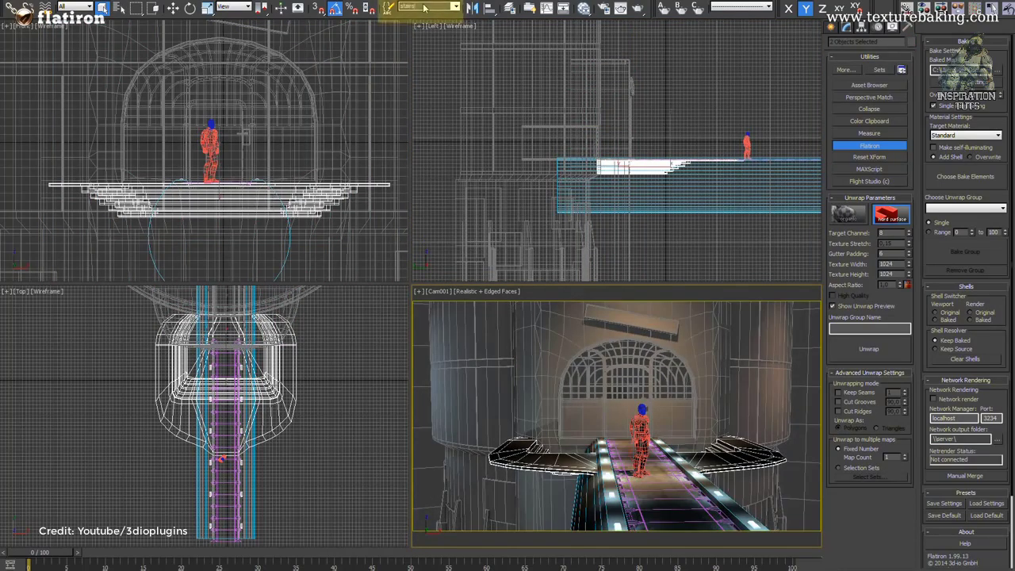
click(226, 412)
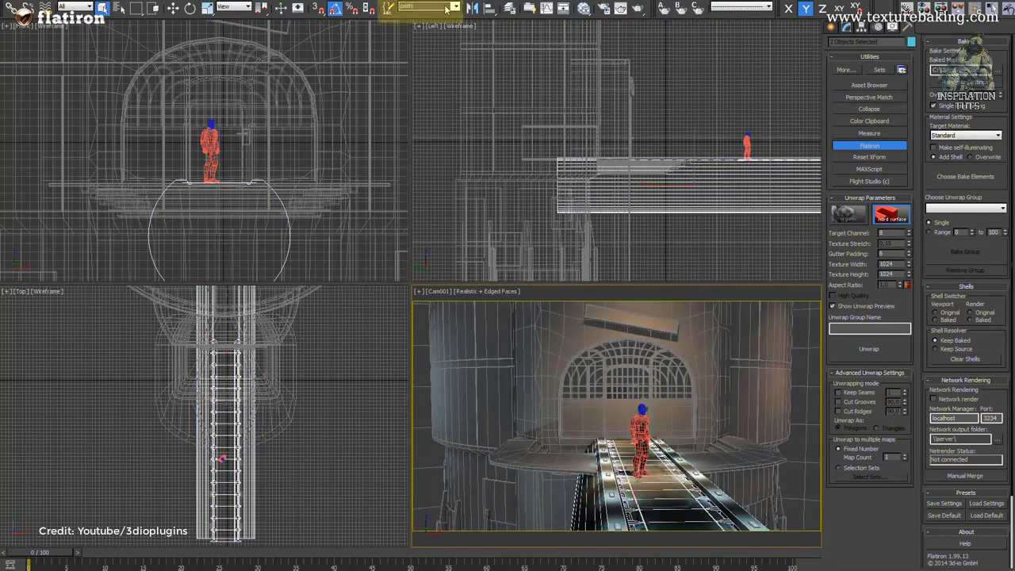
click(645, 267)
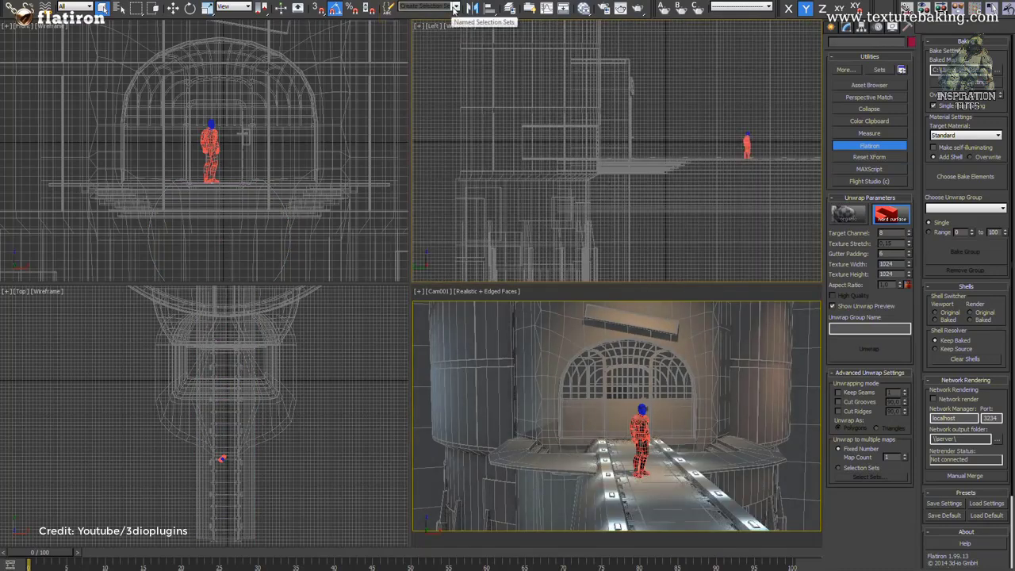
- Pick the named selection sets for the Gate group and unwrap it
click(388, 8)
drag(158, 25, 442, 79)
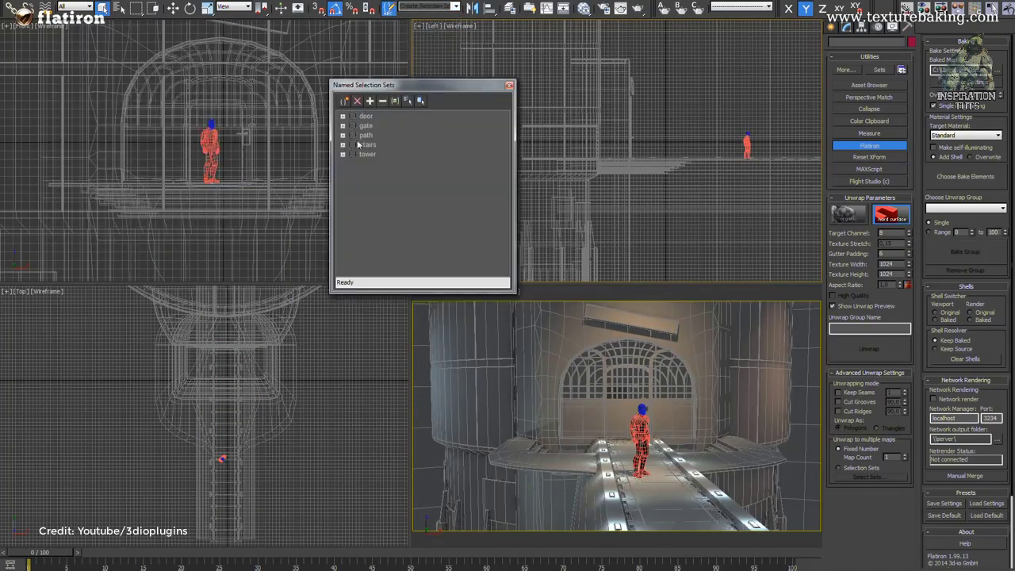
click(514, 78)
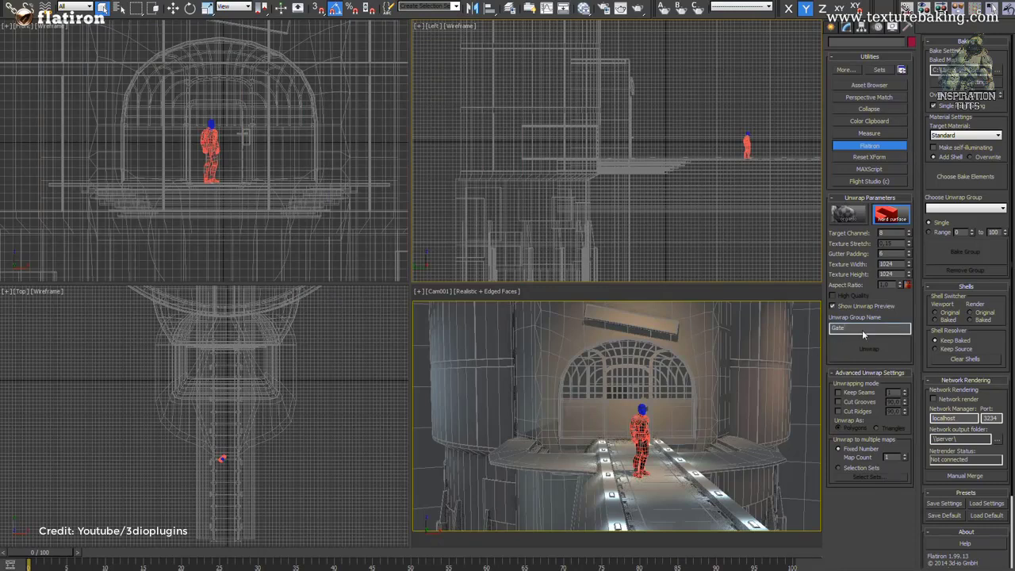
click(867, 477)
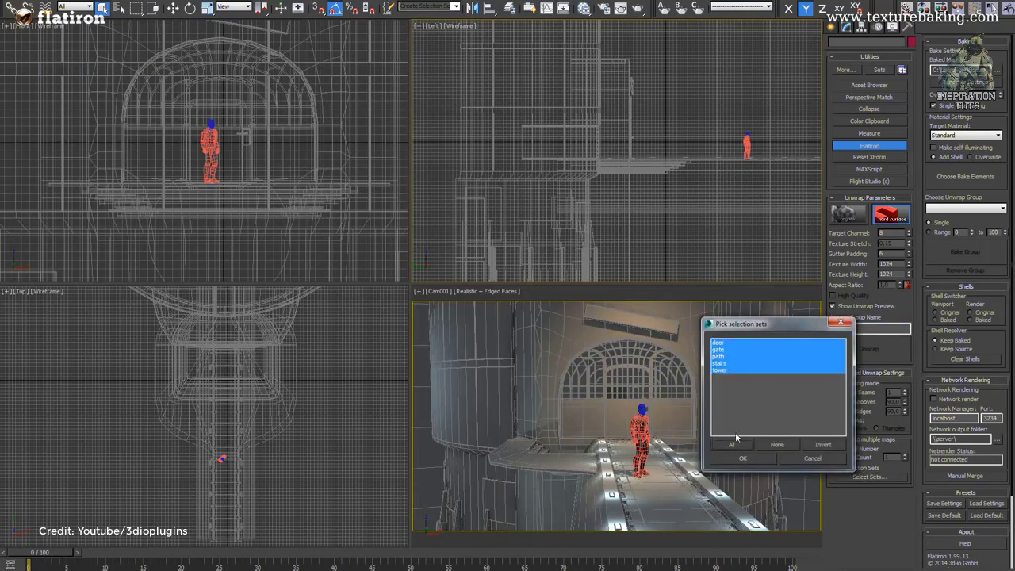
click(743, 458)
click(868, 349)
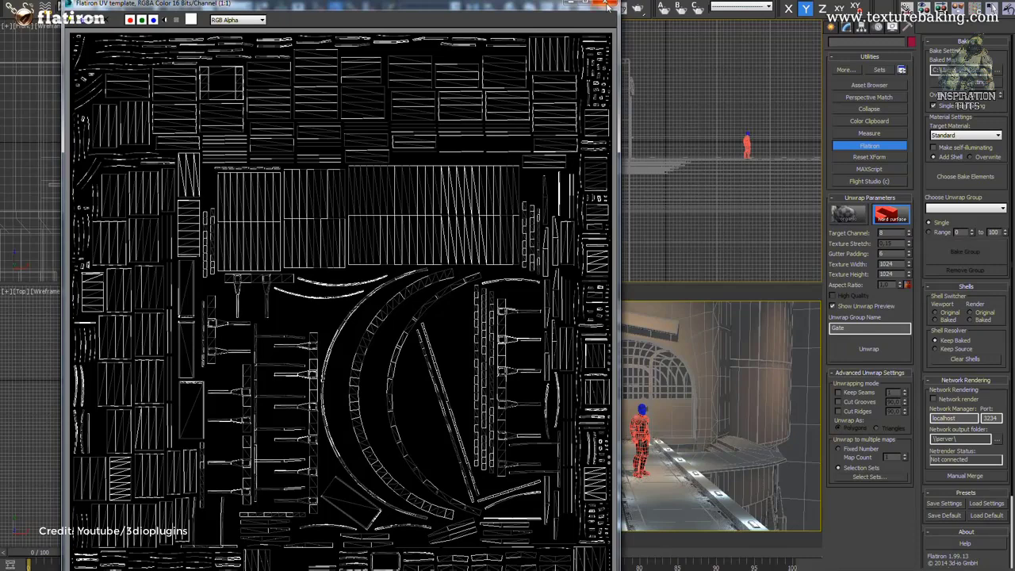
- Close the UV template, select Platform, and open the Choose Bake Elements map type list
click(607, 5)
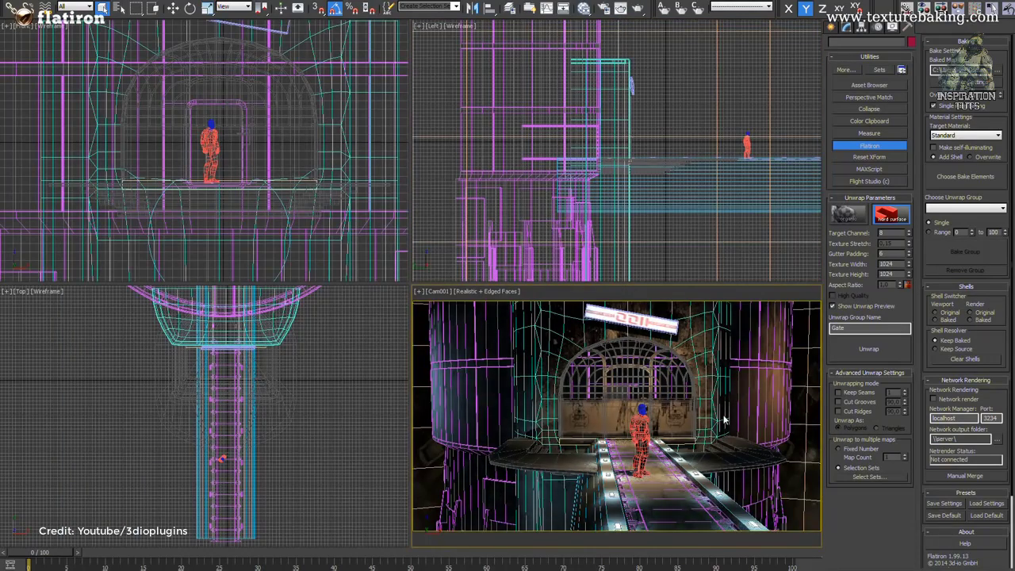
click(657, 422)
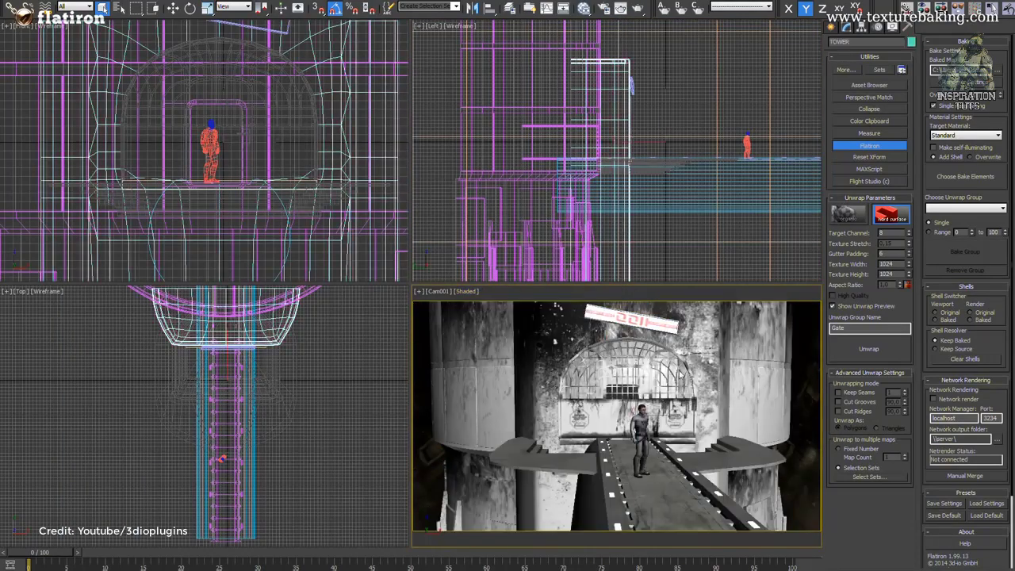
click(972, 137)
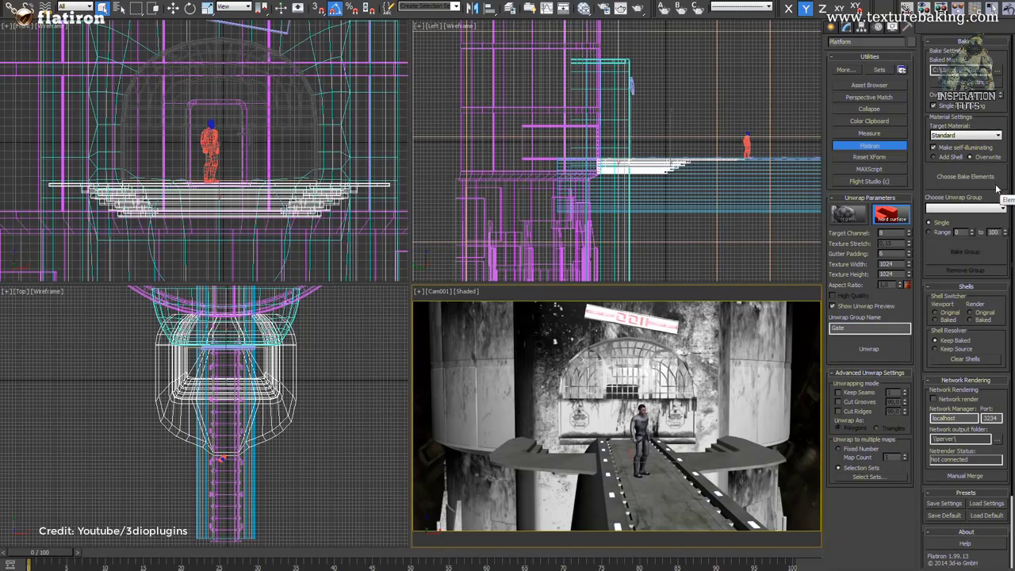
click(972, 182)
click(721, 259)
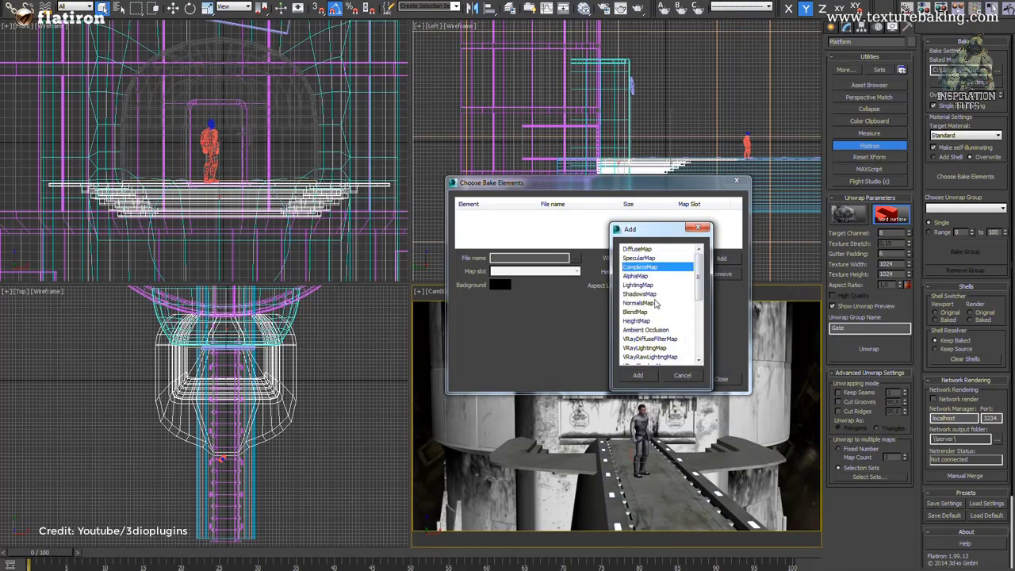
- Add Complete, Lighting, Normals and Ambient Occlusion maps to Diffuse Color, Reflection and Bump, then bake the Gate group
ctrl+click(657, 330)
click(638, 375)
click(476, 224)
click(535, 272)
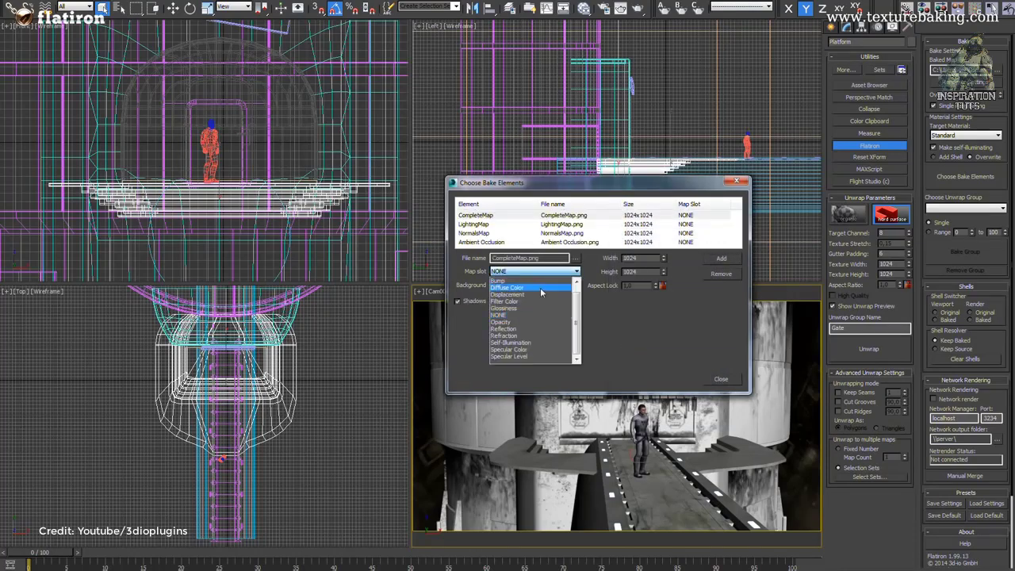
click(510, 349)
click(476, 233)
click(535, 271)
click(497, 287)
click(480, 242)
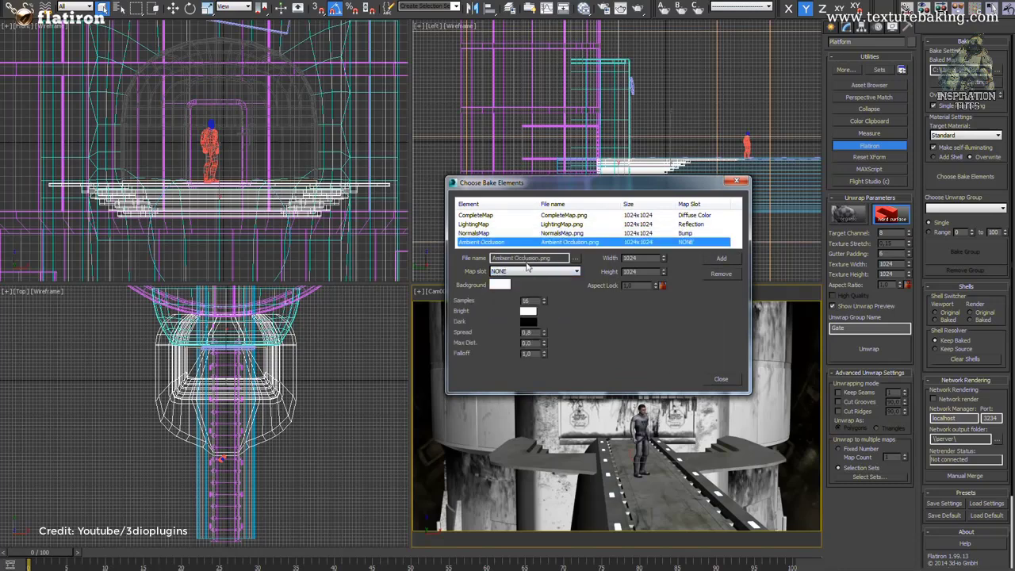
click(535, 271)
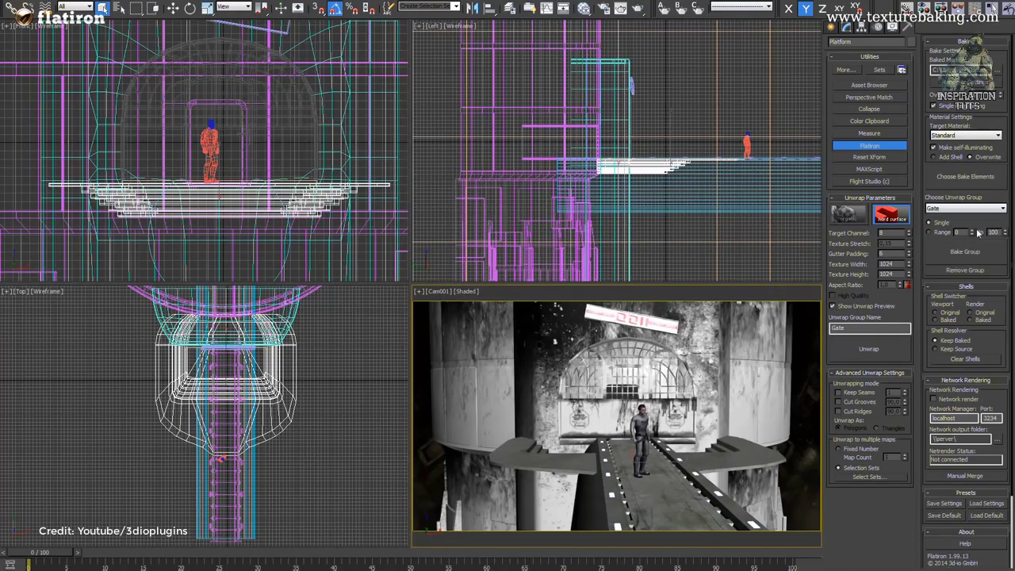
click(966, 250)
- Maximize the camera view with Alt+W and toggle edged faces with F4
key(alt+w)
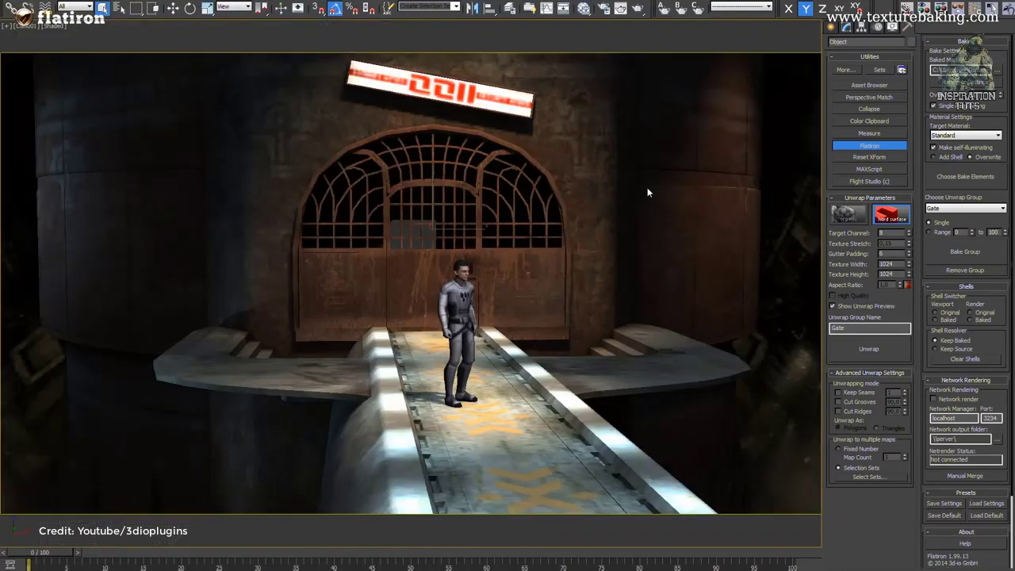
key(F4)
key(F4)
scroll(515, 271, down, 1)
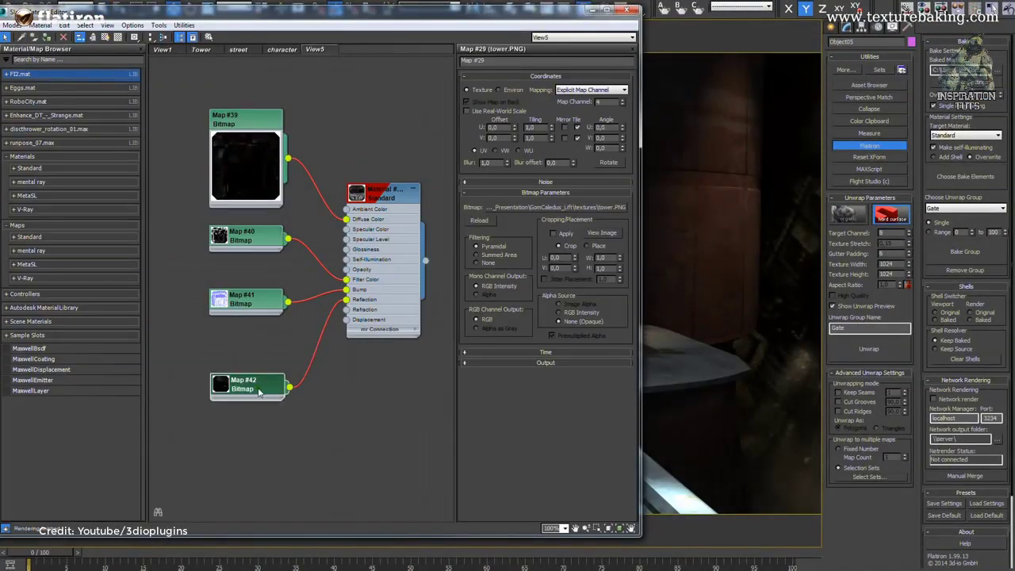
drag(261, 385, 273, 406)
double_click(317, 389)
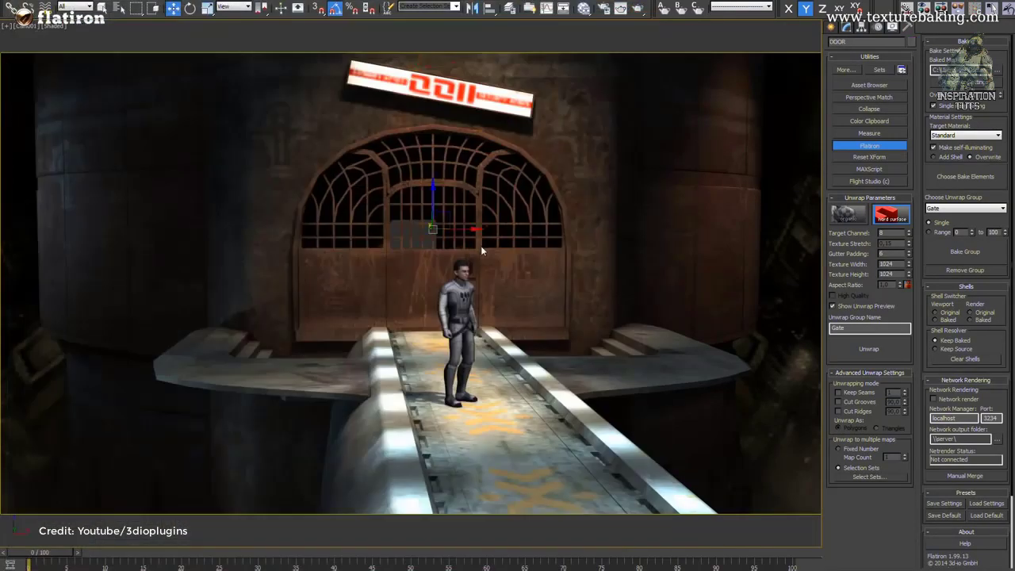
alt+middle_drag(481, 250, 380, 277)
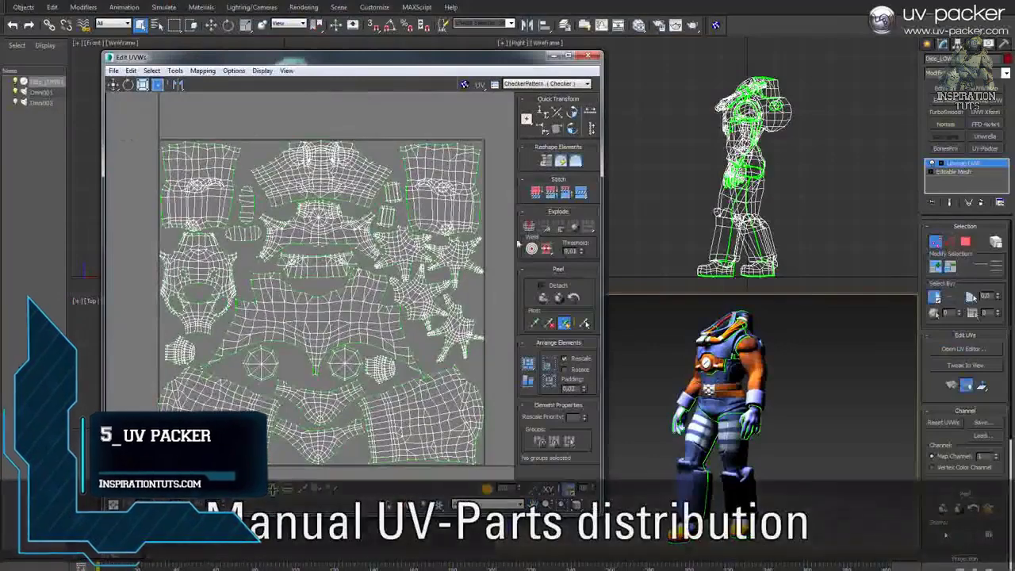
- Close the material editor, maximize Perspective on the checkered robot, and add a UV-Packer modifier
alt+middle_drag(793, 412, 761, 401)
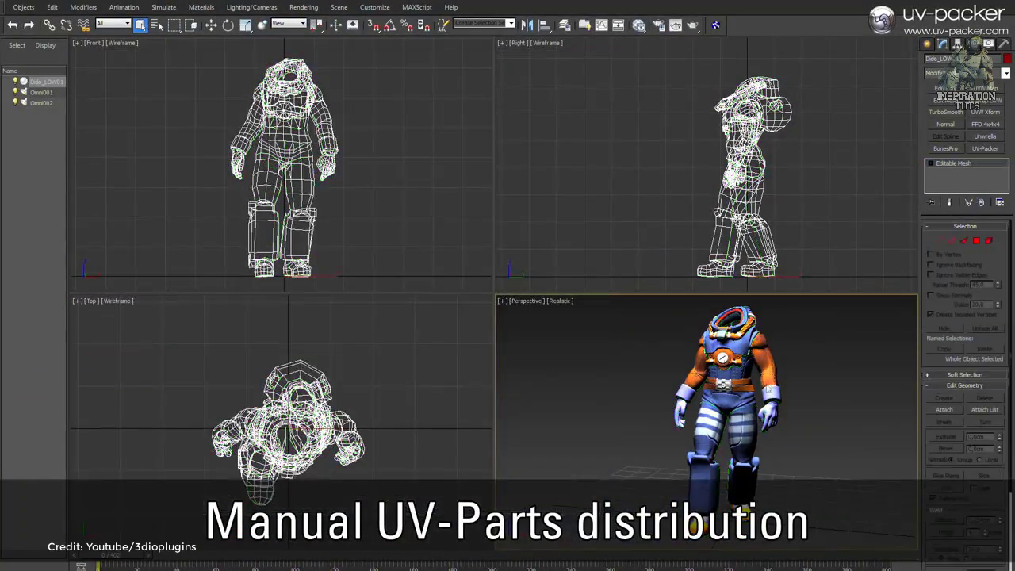
alt+middle_drag(768, 389, 770, 385)
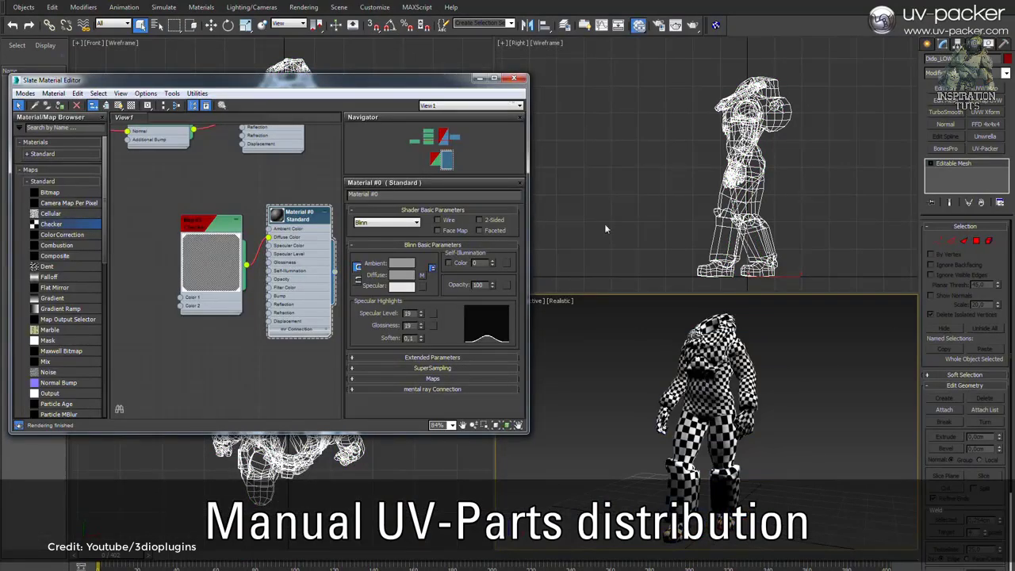
click(479, 79)
key(alt+w)
alt+middle_drag(508, 286, 571, 287)
click(985, 148)
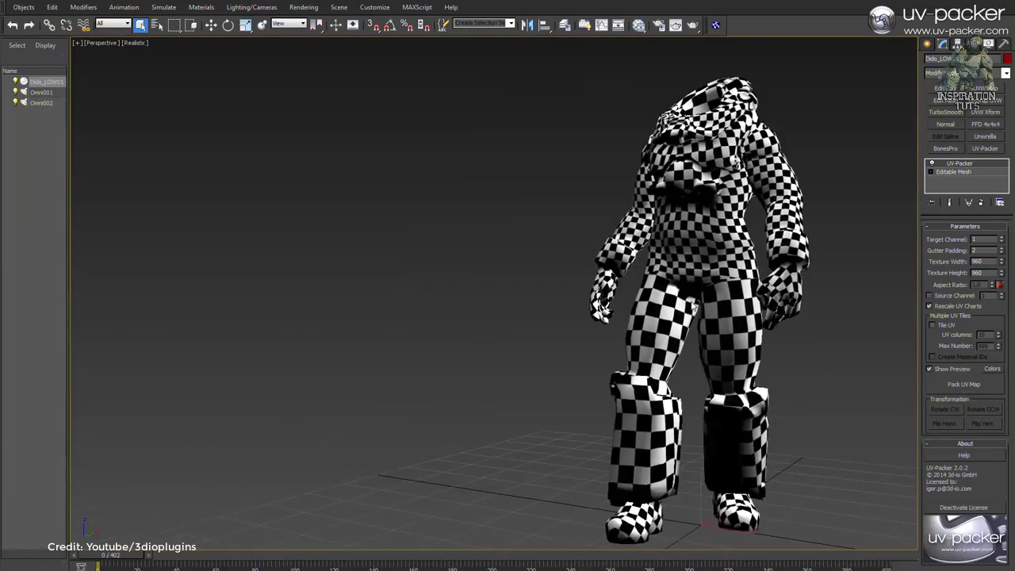
- Run Pack UV Map, then orbit the checkered character through side, three-quarter and front views
click(963, 384)
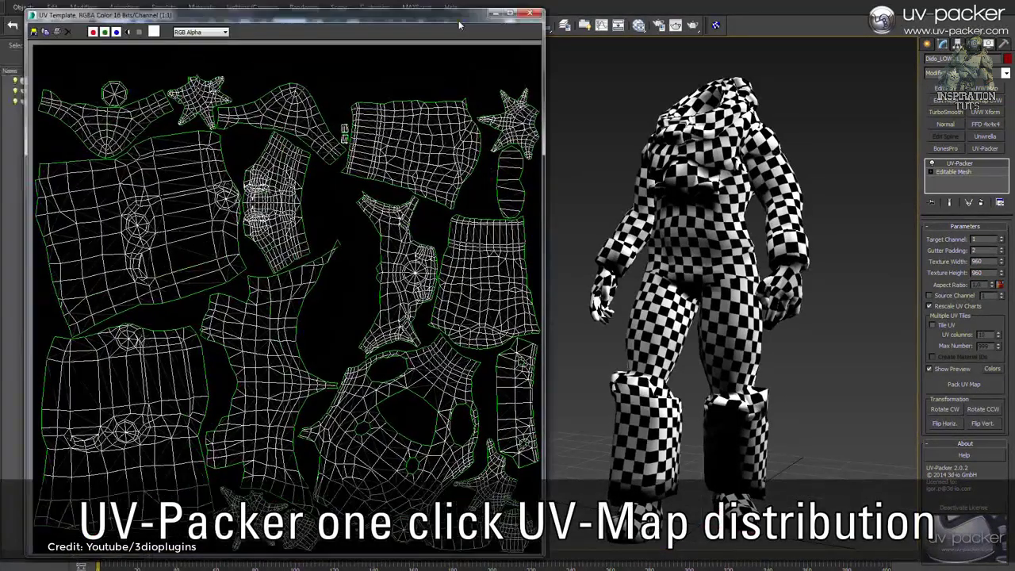
alt+middle_drag(626, 277, 820, 165)
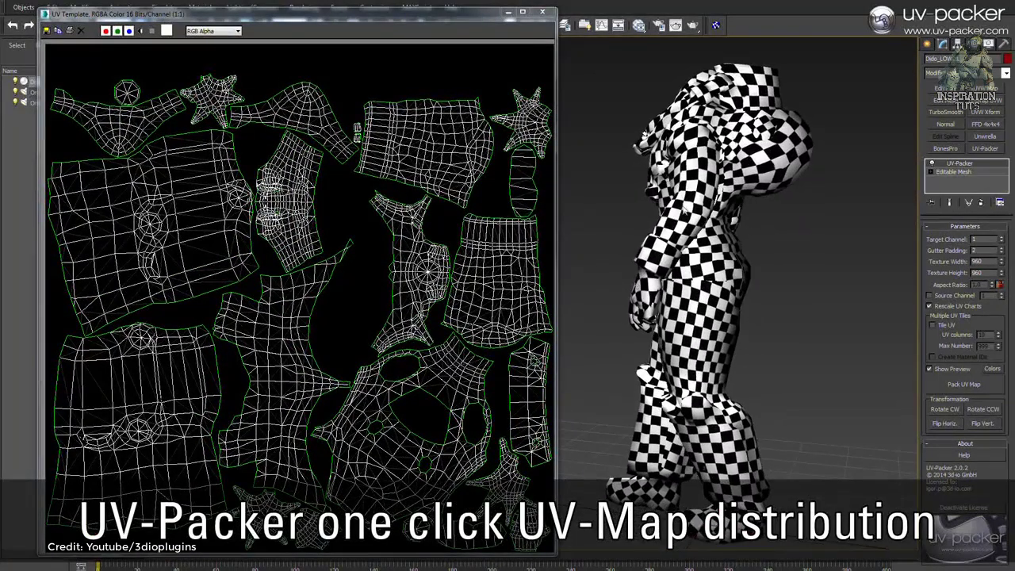
alt+middle_drag(713, 278, 785, 262)
alt+middle_drag(664, 277, 599, 195)
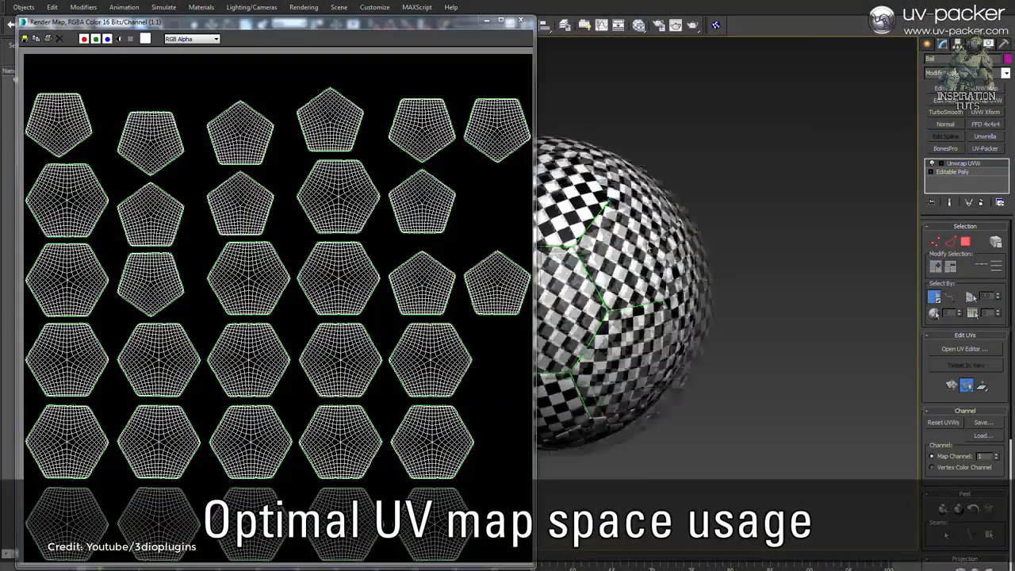
- Add the UV-Packer modifier to the model's stack
click(997, 149)
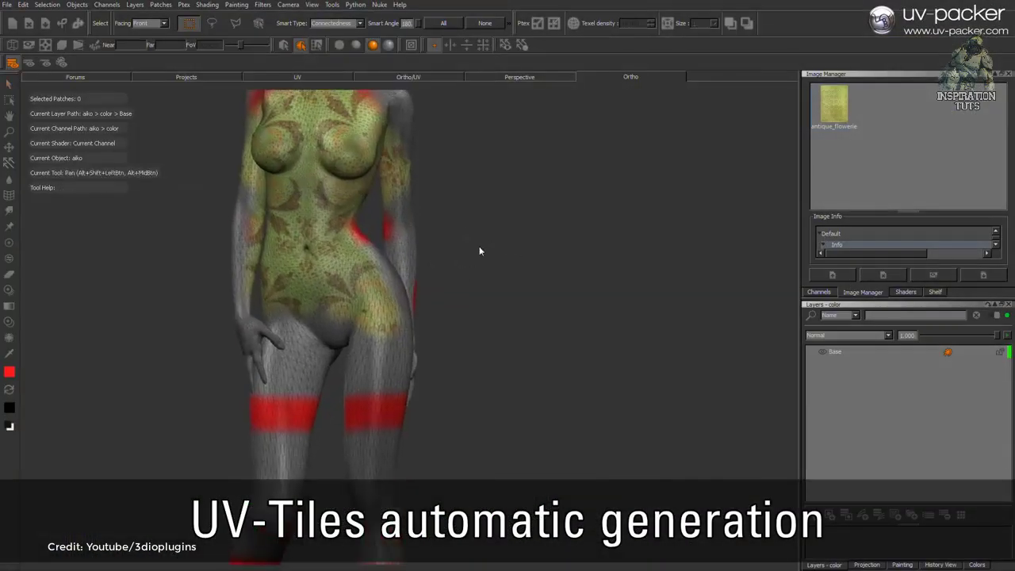
- Zoom and turn the model, then switch to the UV view showing tiles 1001–1005
alt+right_drag(585, 266, 629, 283)
alt+drag(630, 283, 564, 321)
click(346, 82)
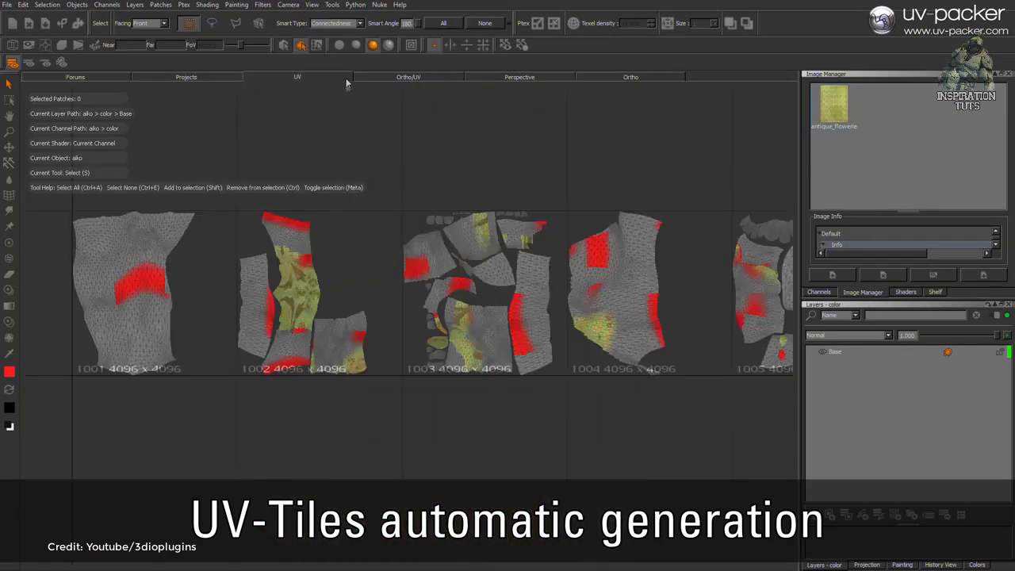
scroll(405, 280, up, 10)
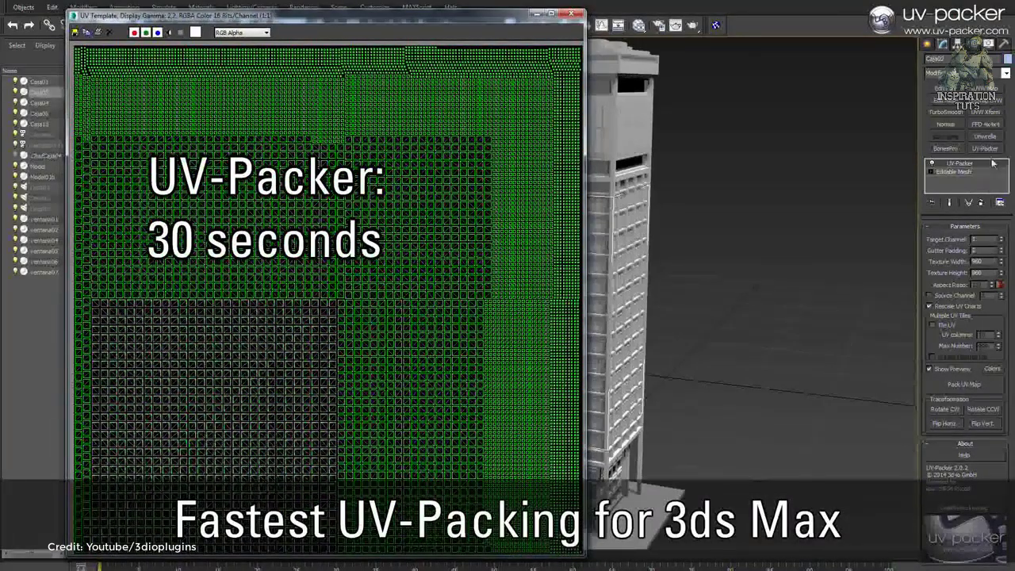
- Add Unwrap UVW on the building, open its UV Editor, and bring up Pack UVs
click(982, 135)
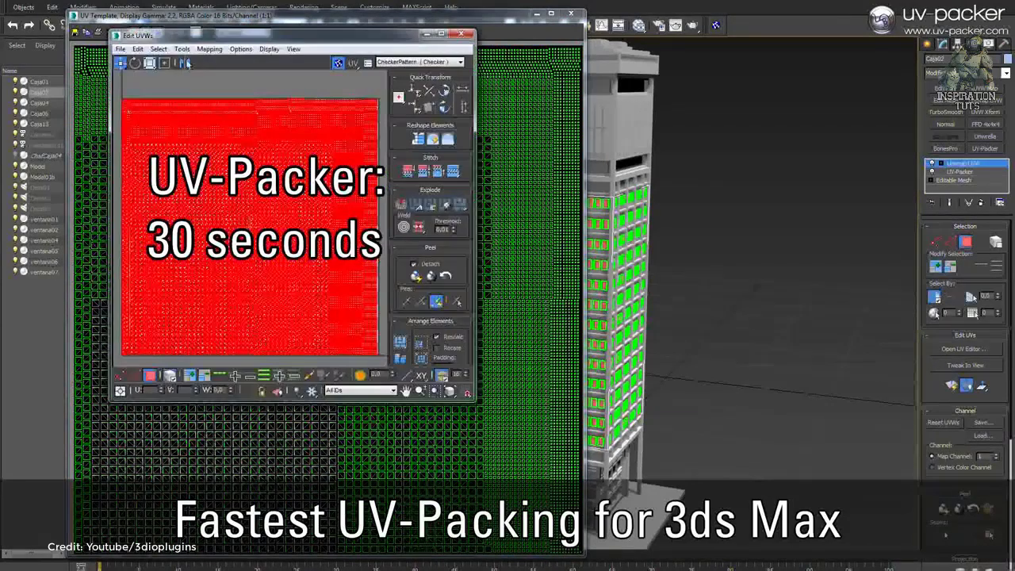
click(181, 49)
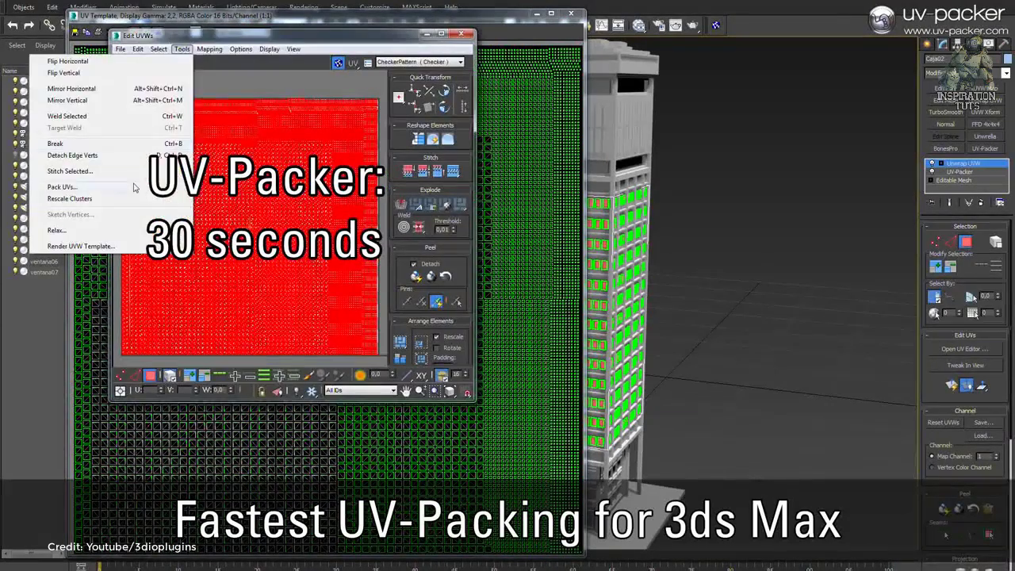
click(64, 186)
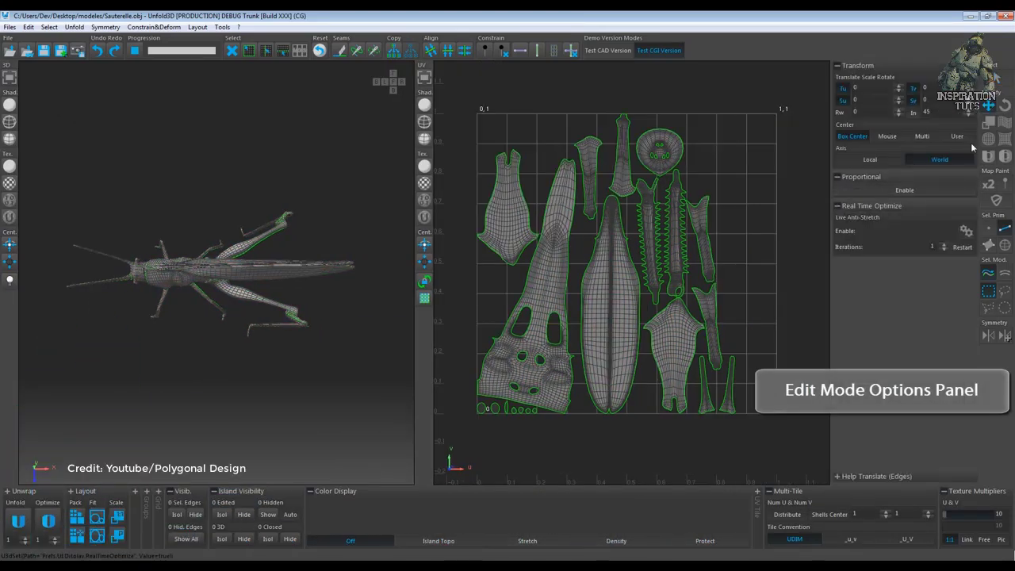
- Switch the brush to the protect map, then apply the Blender key and mouse mapping preset
click(988, 139)
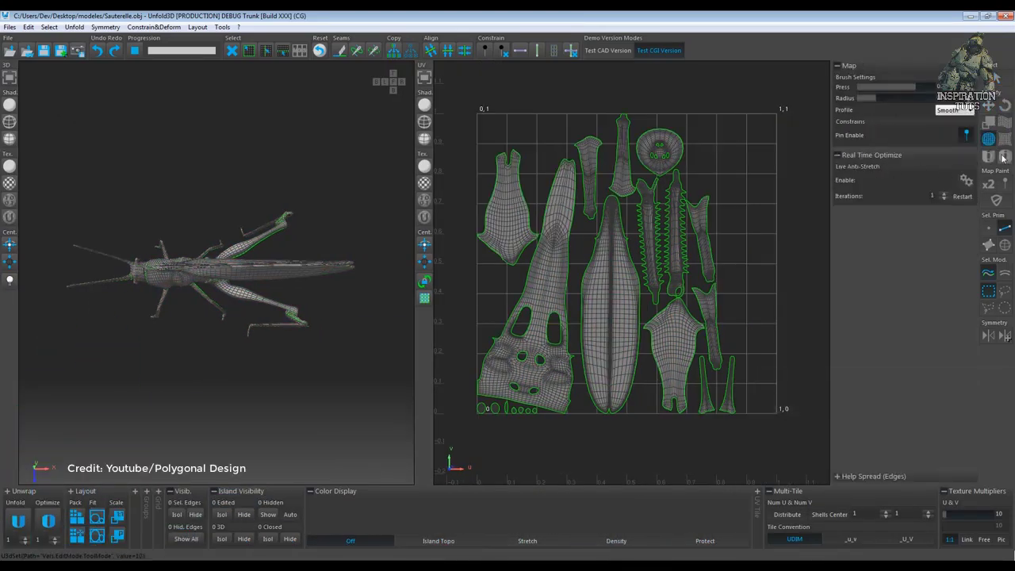
click(996, 201)
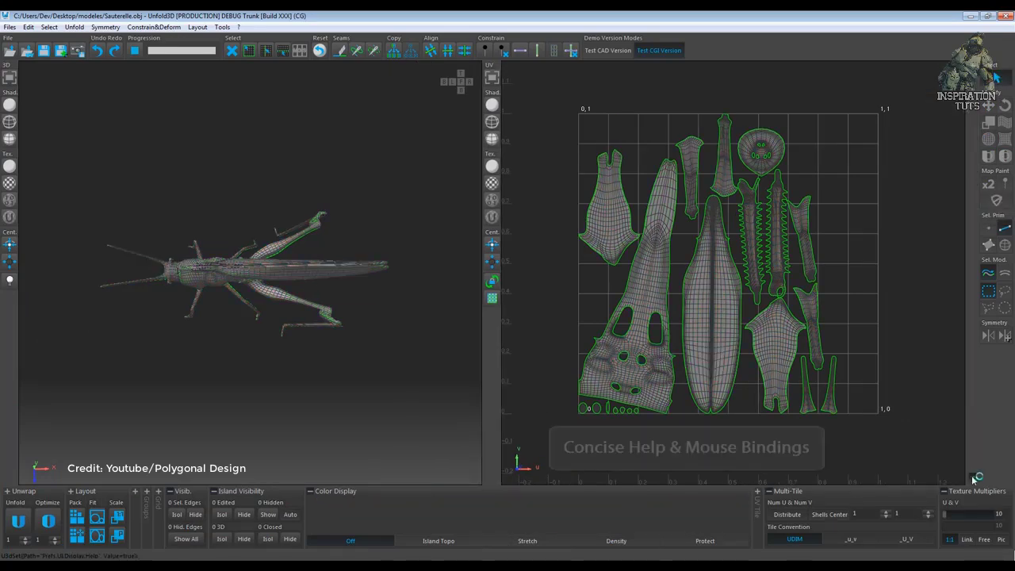
click(10, 27)
click(48, 293)
click(245, 94)
click(79, 128)
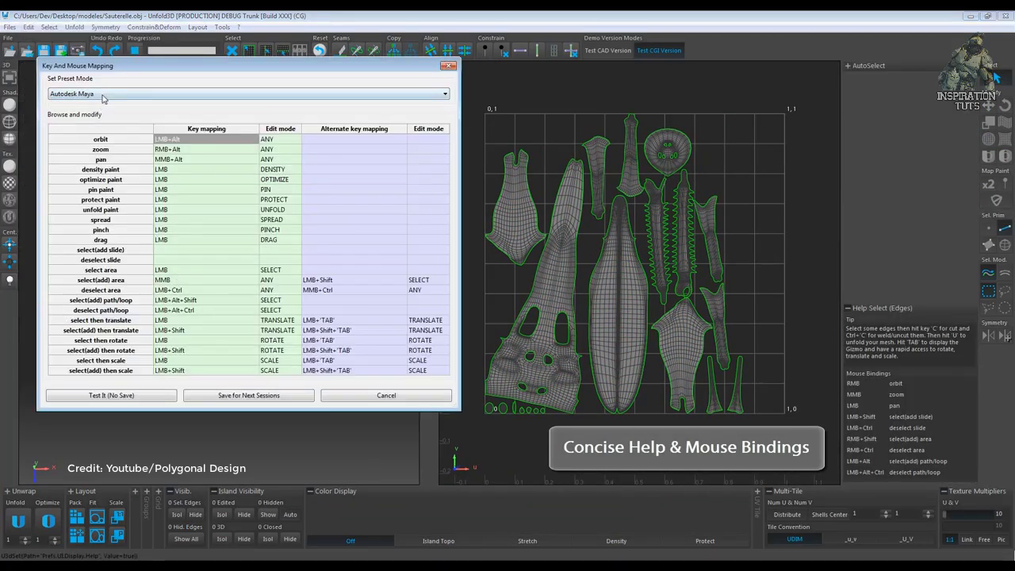
click(246, 93)
key(Down)
key(Down)
key(Down)
key(Return)
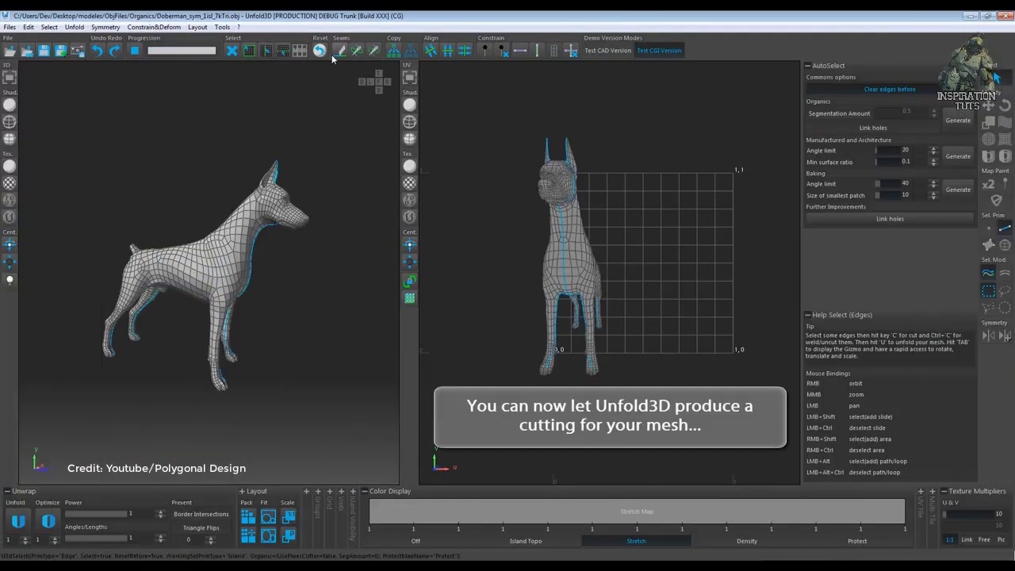
- Unfold the Doberman, then enable Segmentation Amount and cut and unfold the alien fighter
click(18, 520)
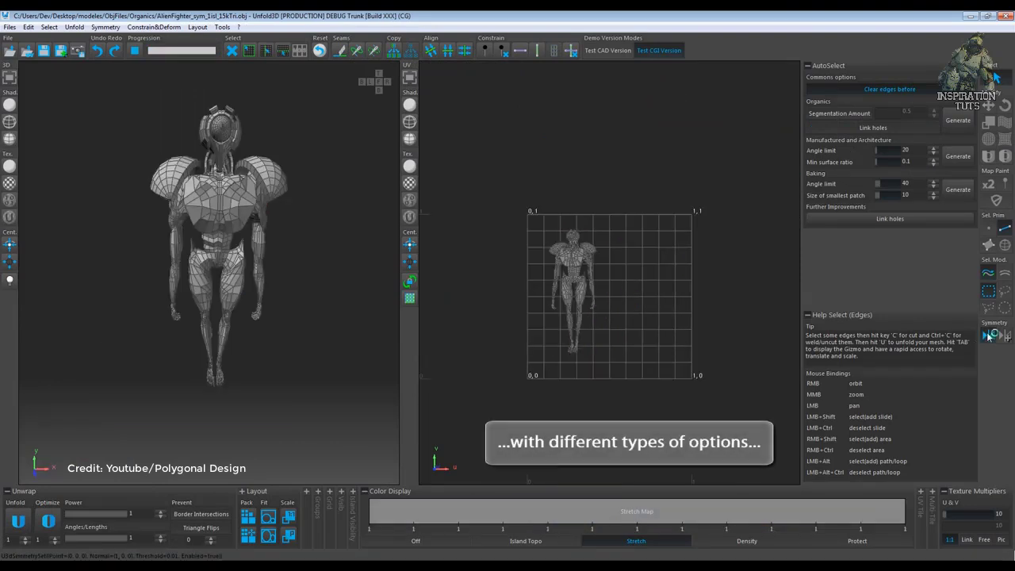
click(867, 114)
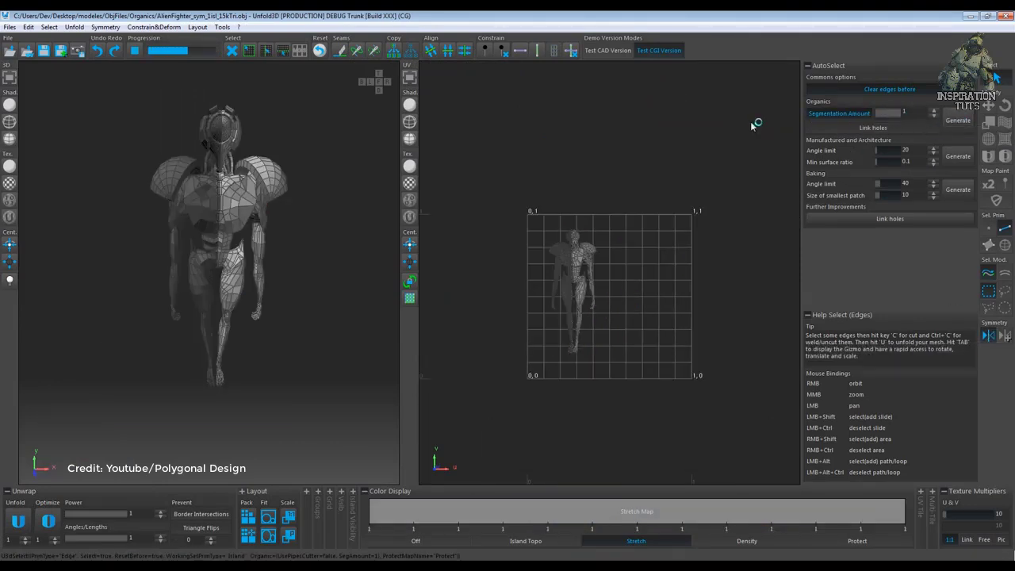
click(340, 52)
key(u)
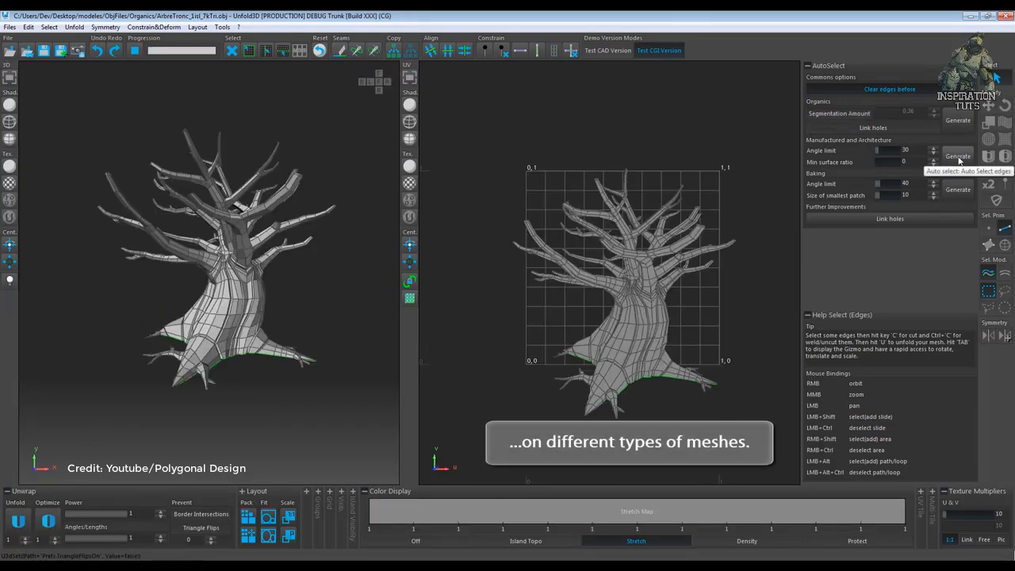
- Auto-generate seams on the tree, cut and unfold it, then choose Distribute multi-tile packing
click(958, 157)
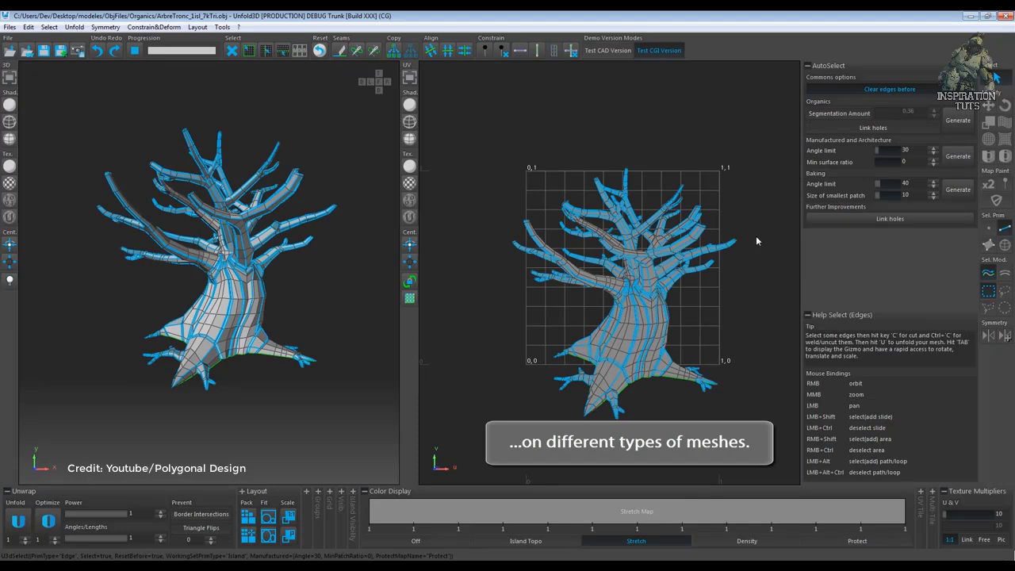
click(339, 52)
click(19, 520)
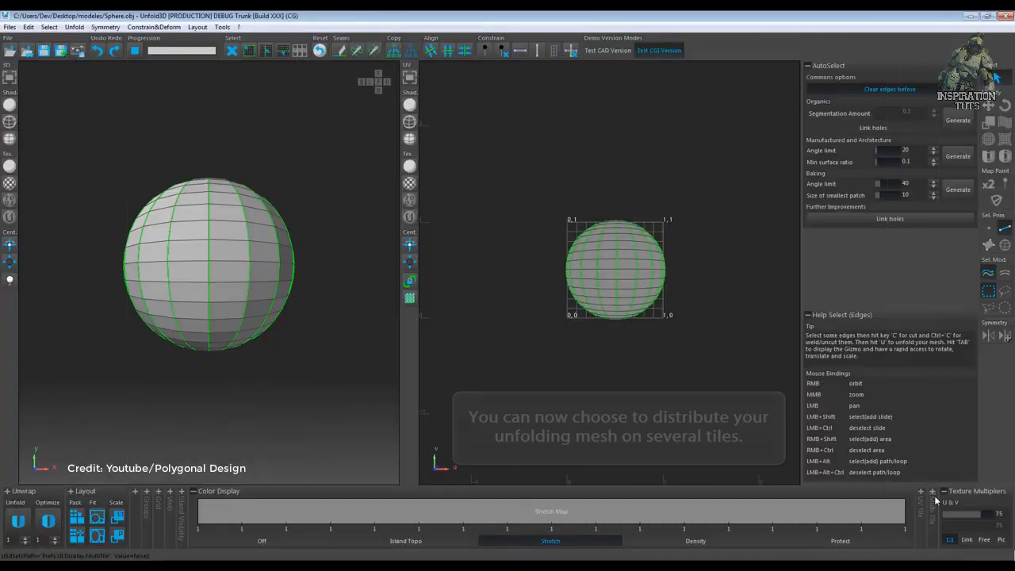
click(788, 513)
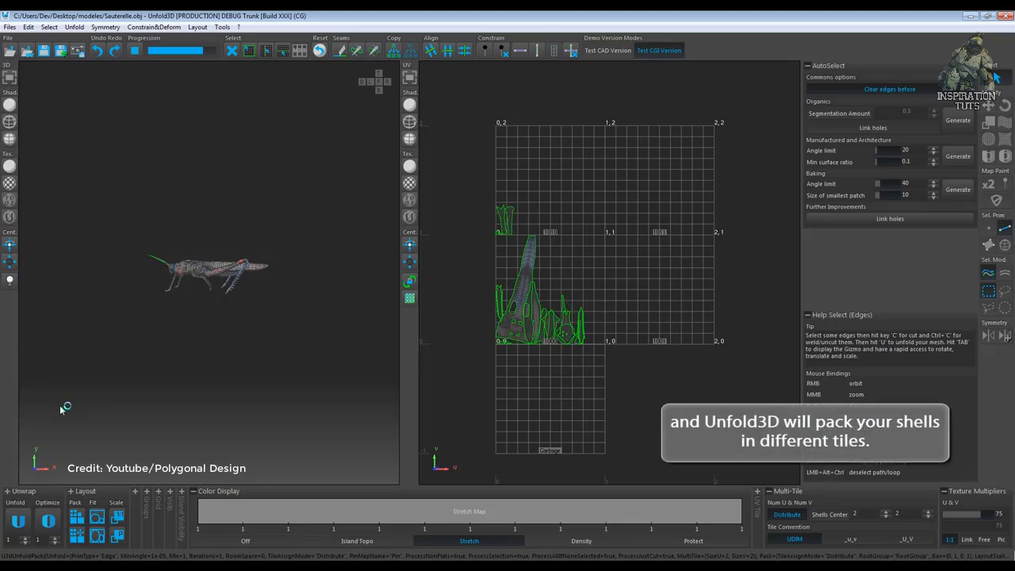
- Select the grasshopper's tall spine shells as islands, move them into the second tile, and repack
scroll(901, 513, down, 1)
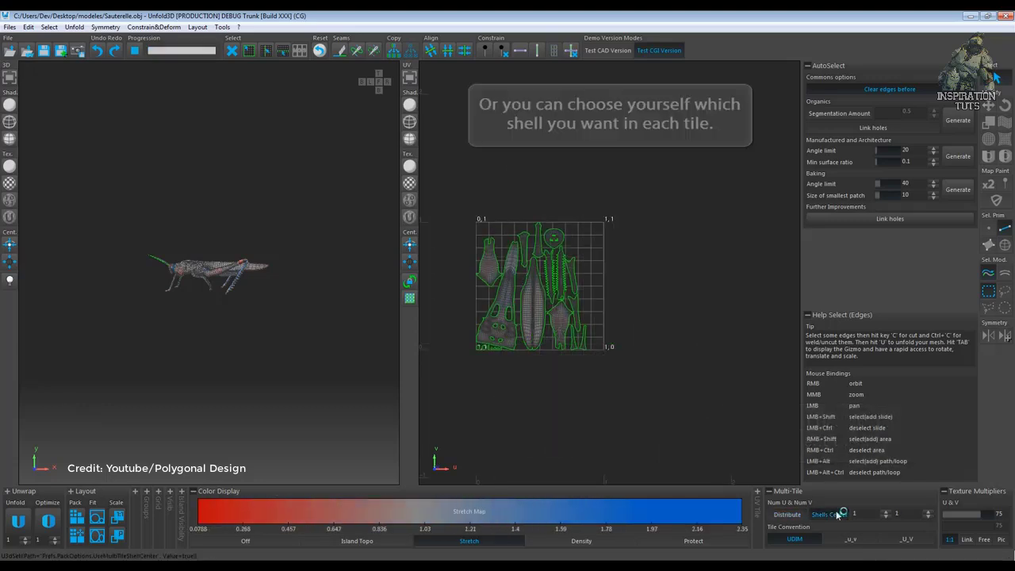
key(F4)
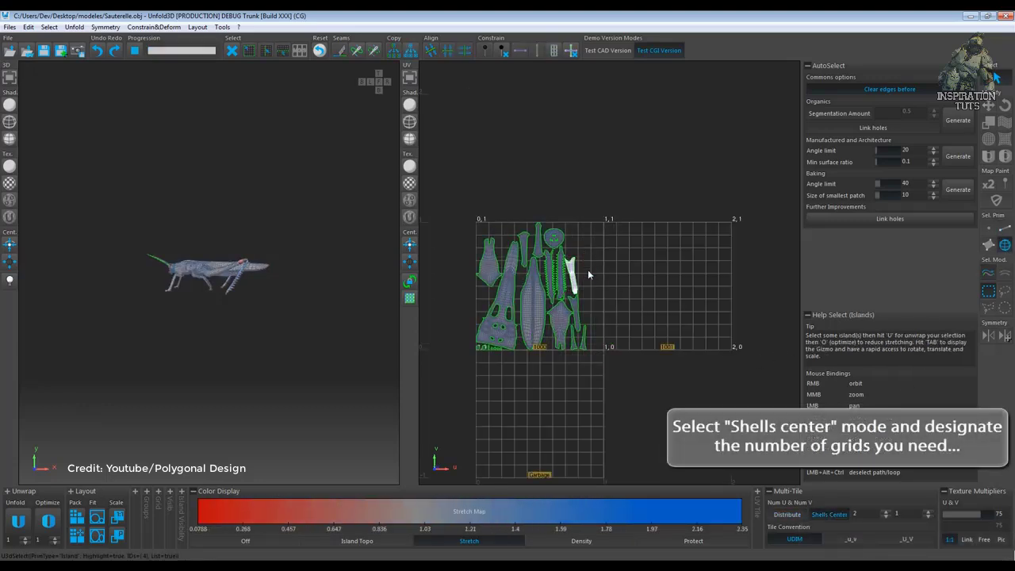
click(563, 274)
key(Tab)
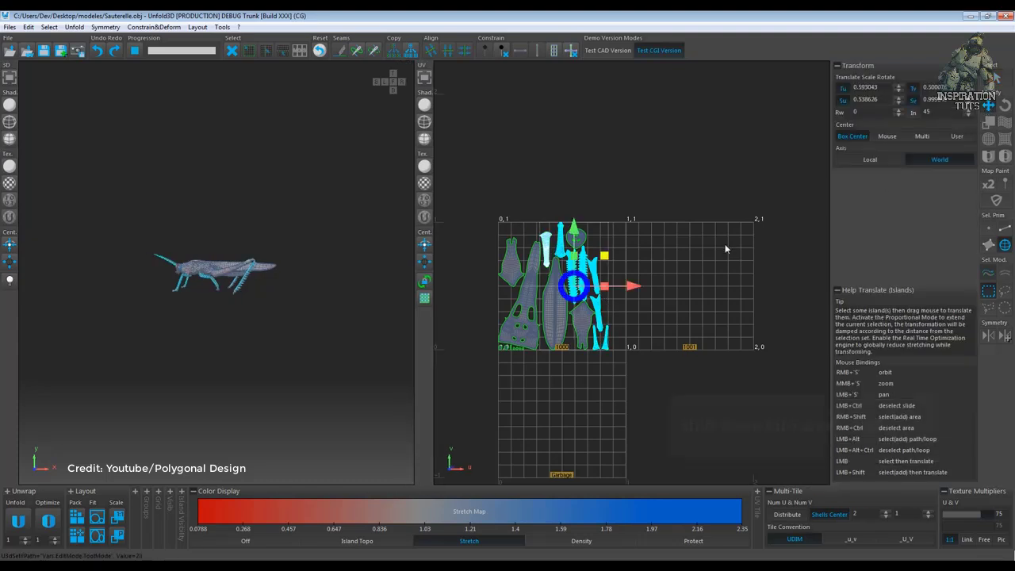
drag(573, 287, 793, 320)
click(76, 516)
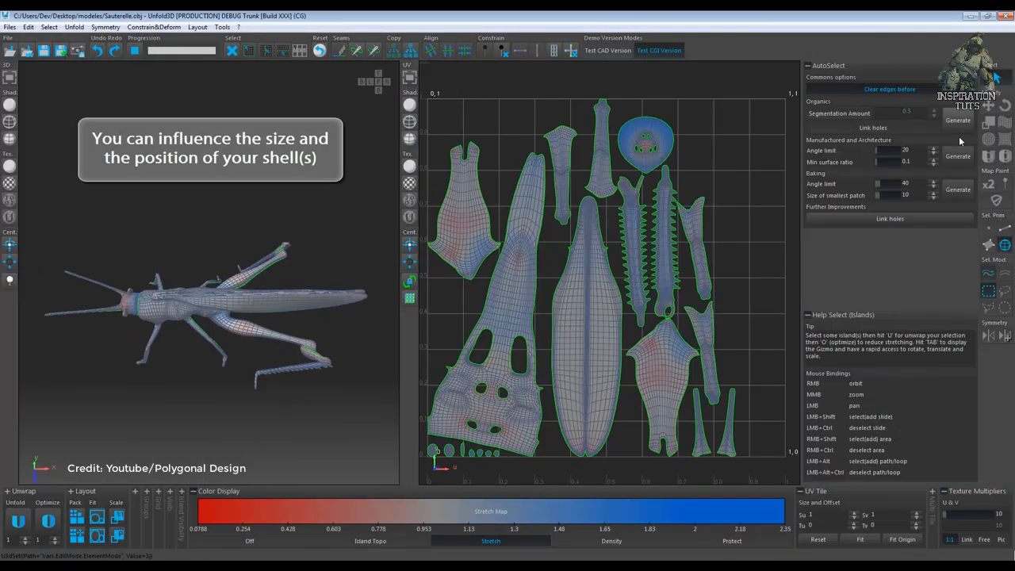
- Enlarge the round head shell's Su scale, then rotate the spine and body shells around their box centre
click(987, 108)
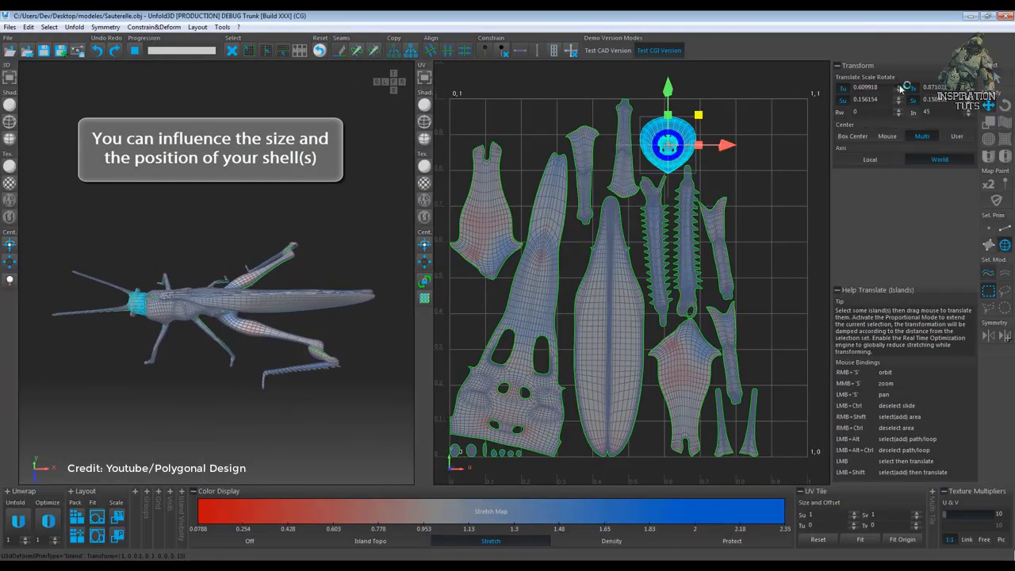
click(899, 98)
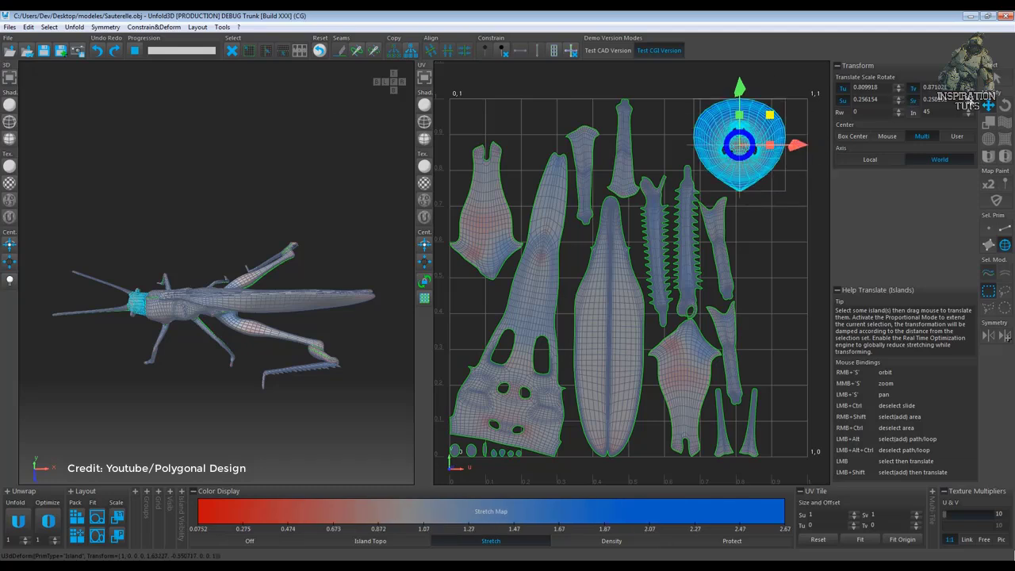
shift+drag(741, 245, 724, 420)
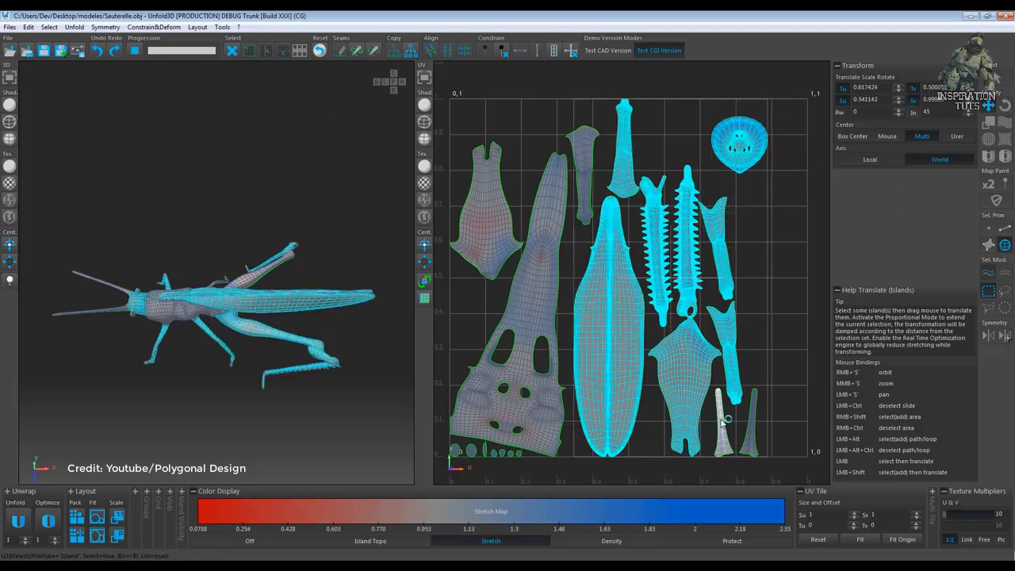
click(852, 135)
mouse_move(675, 268)
mouse_down()
mouse_move(670, 276)
mouse_move(659, 256)
mouse_up()
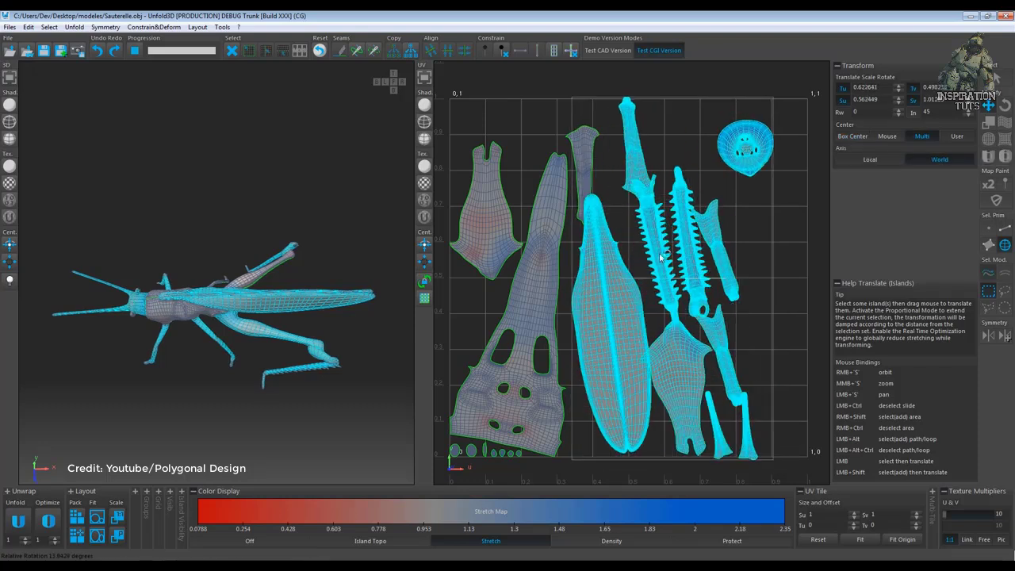